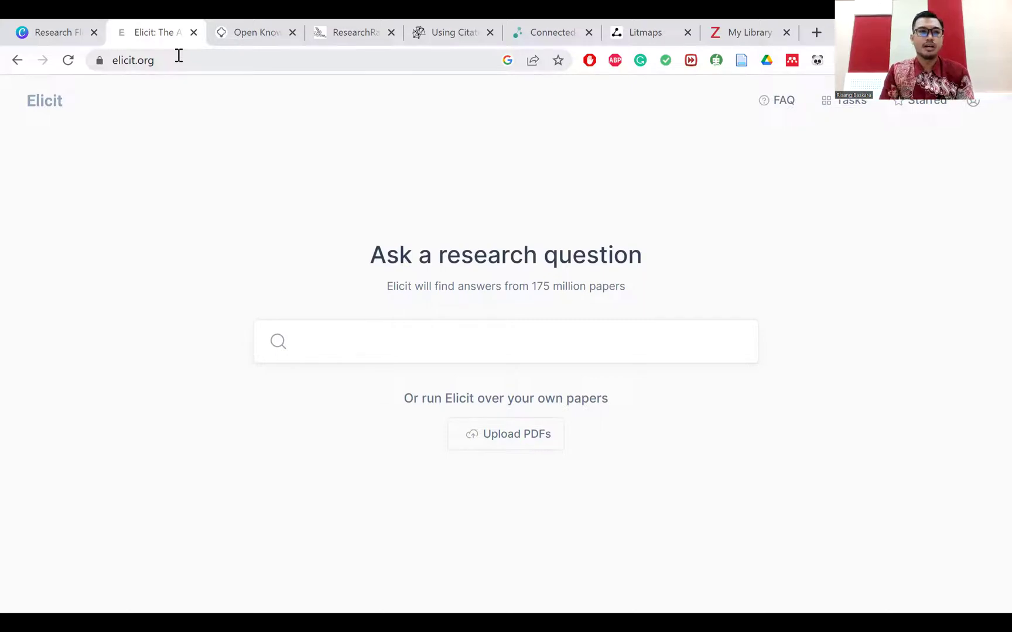
# Run the recent search "sastra dan konflik agama" in Elicit and check its suggested related questions
pyautogui.click(253, 39)
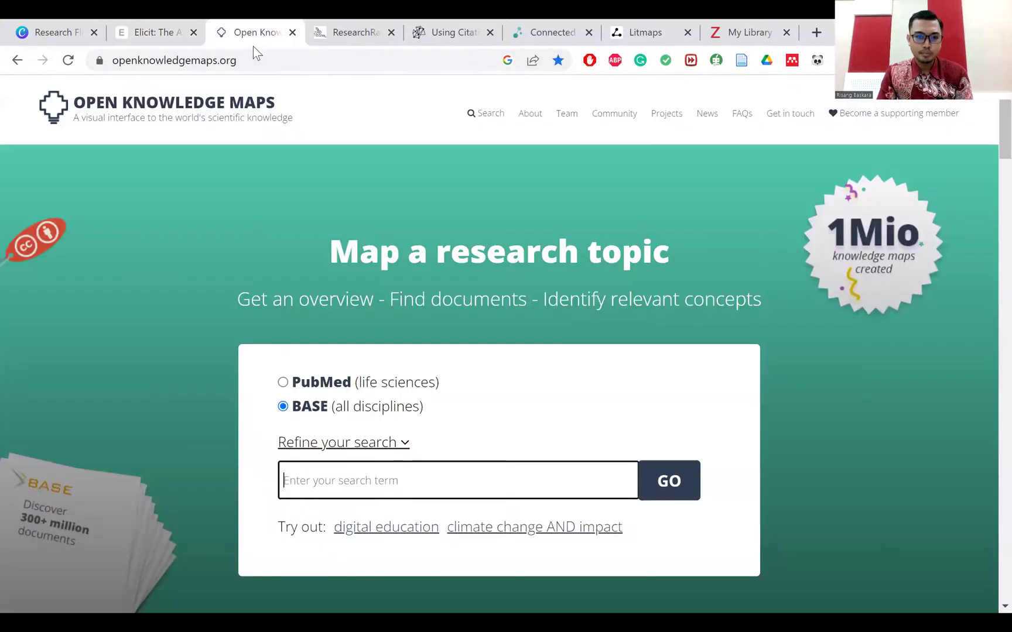
pyautogui.click(156, 35)
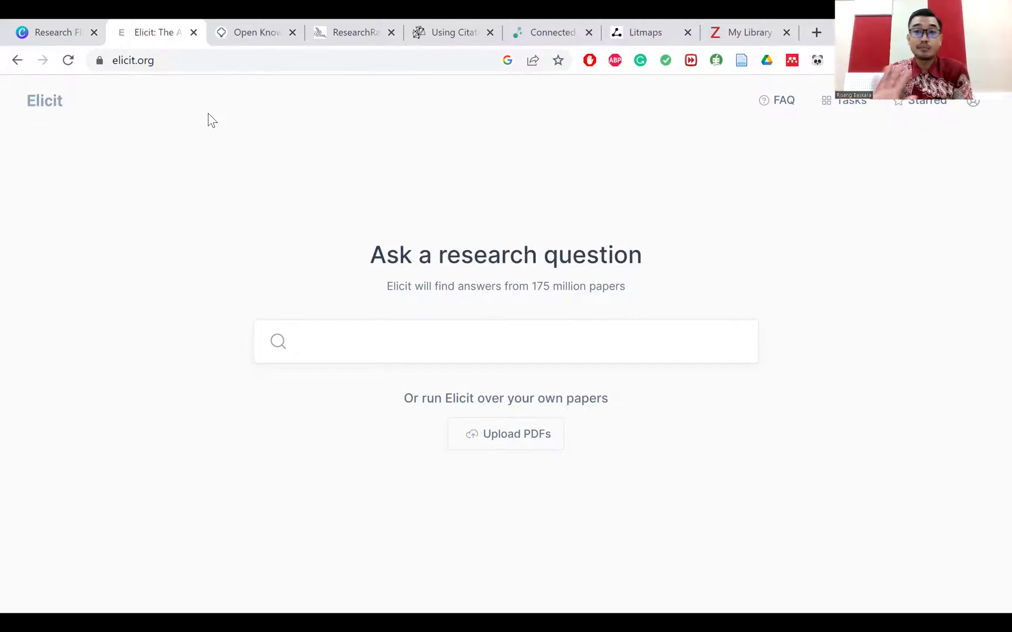
pyautogui.click(470, 338)
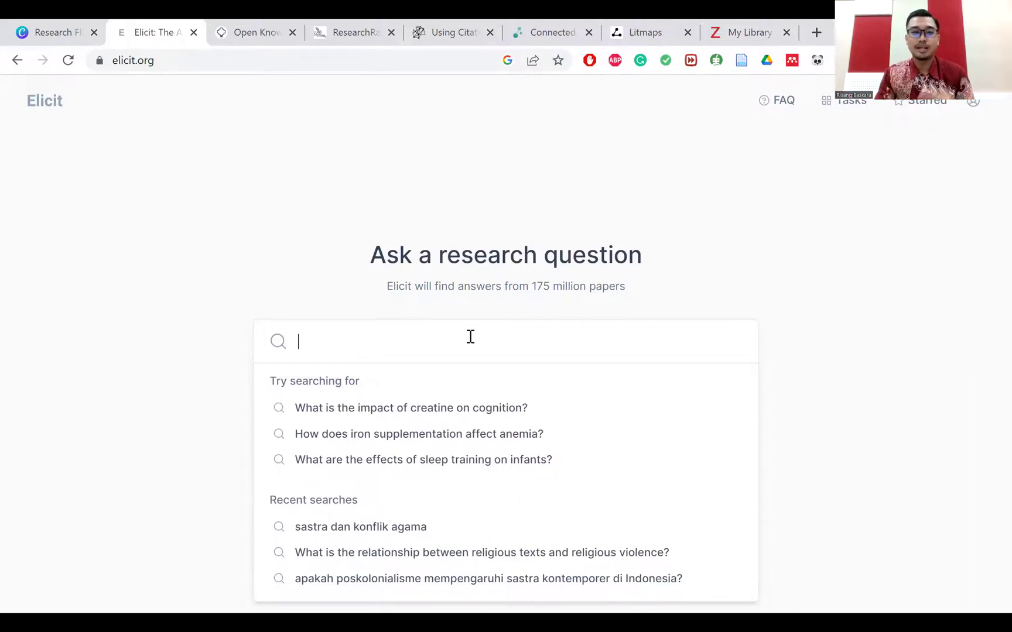
pyautogui.click(395, 528)
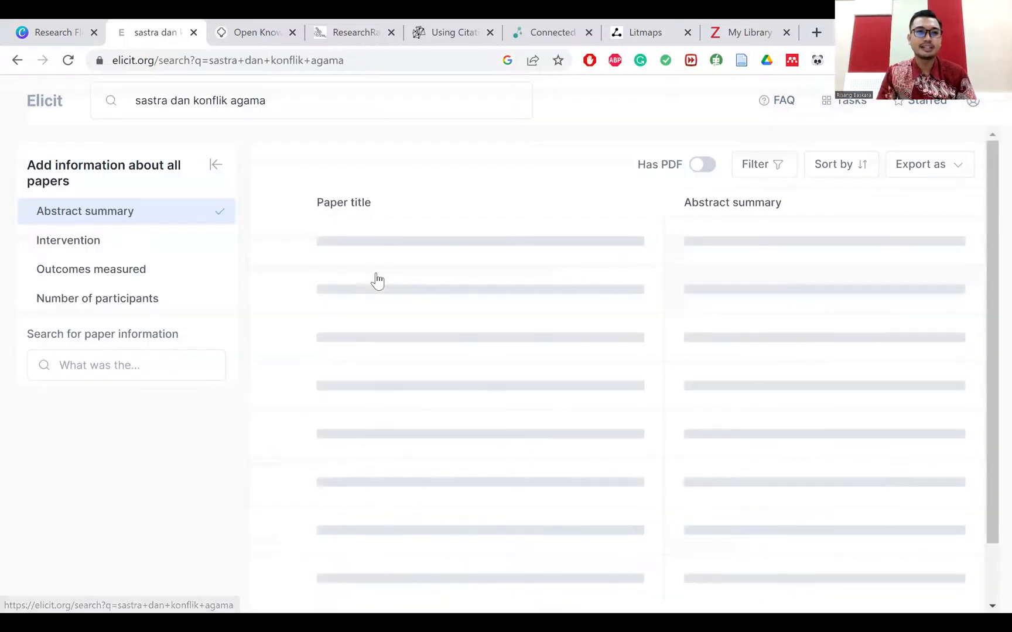
pyautogui.click(291, 104)
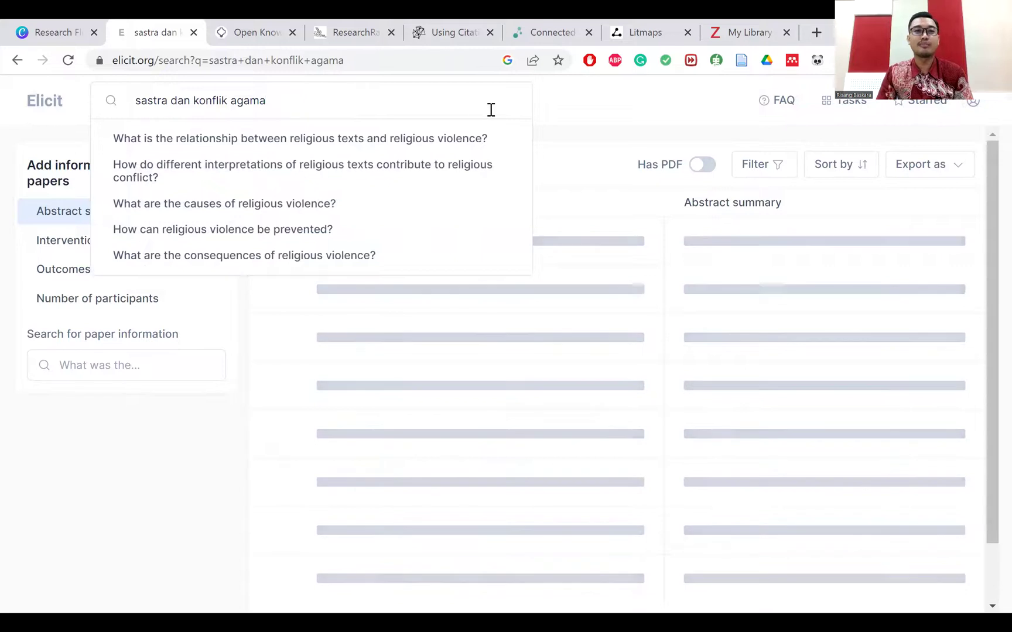
pyautogui.click(572, 106)
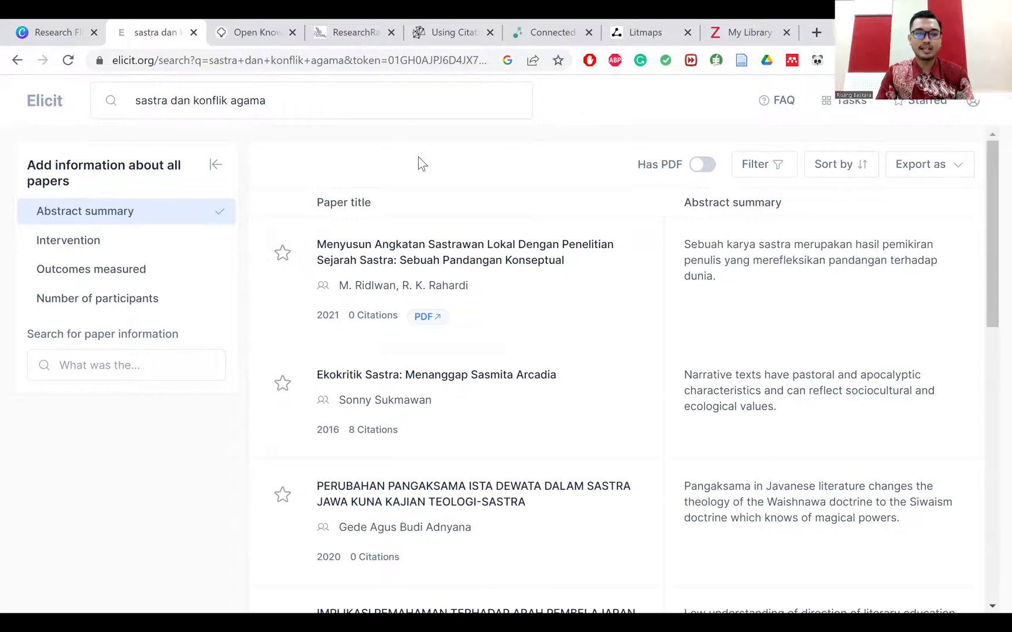
# Examine the paper titles and abstract summaries in the Elicit results, briefly collapsing and restoring the paper-information sidebar
pyautogui.click(216, 166)
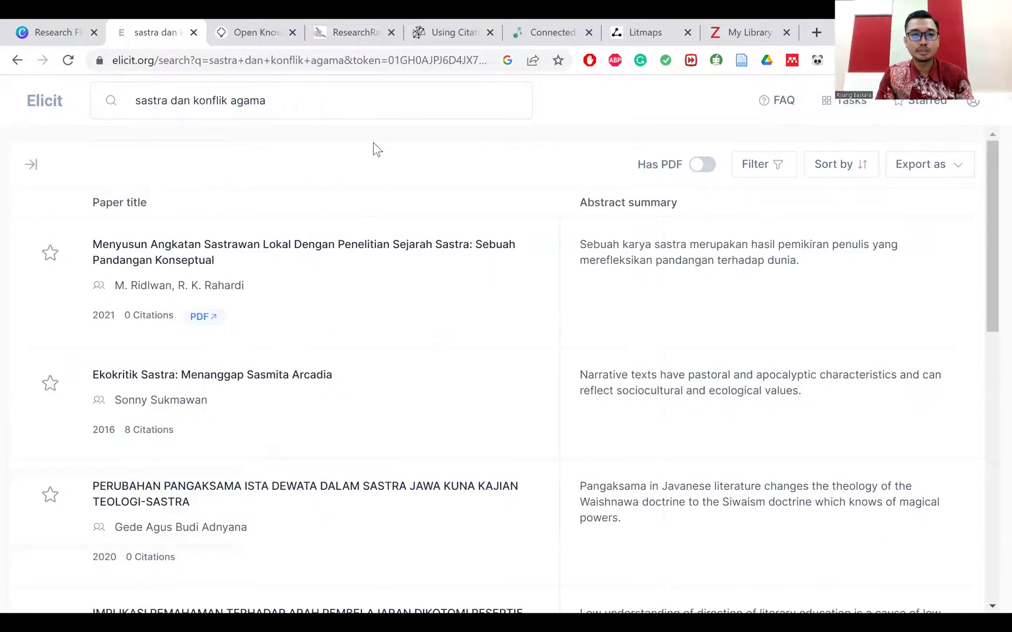
pyautogui.click(31, 165)
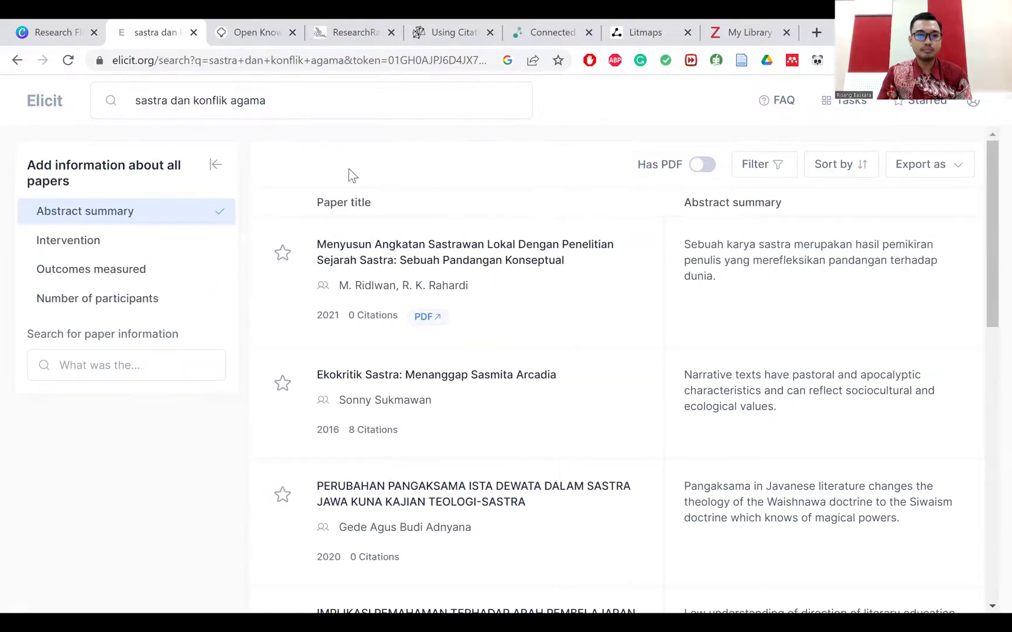
pyautogui.scroll(-4, 497, 267)
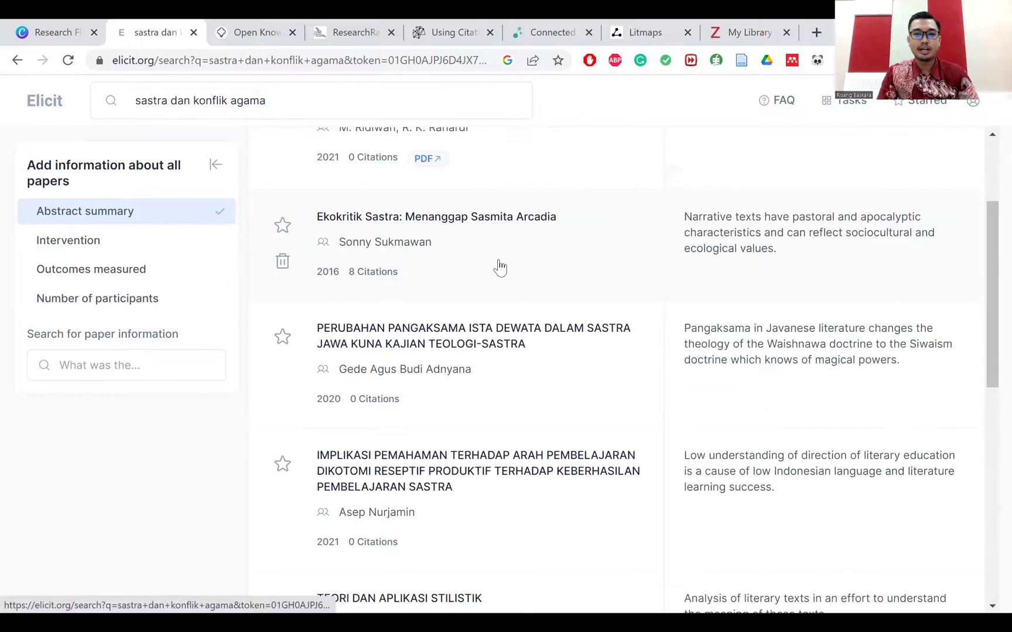
pyautogui.scroll(-3, 499, 266)
pyautogui.scroll(-1, 499, 269)
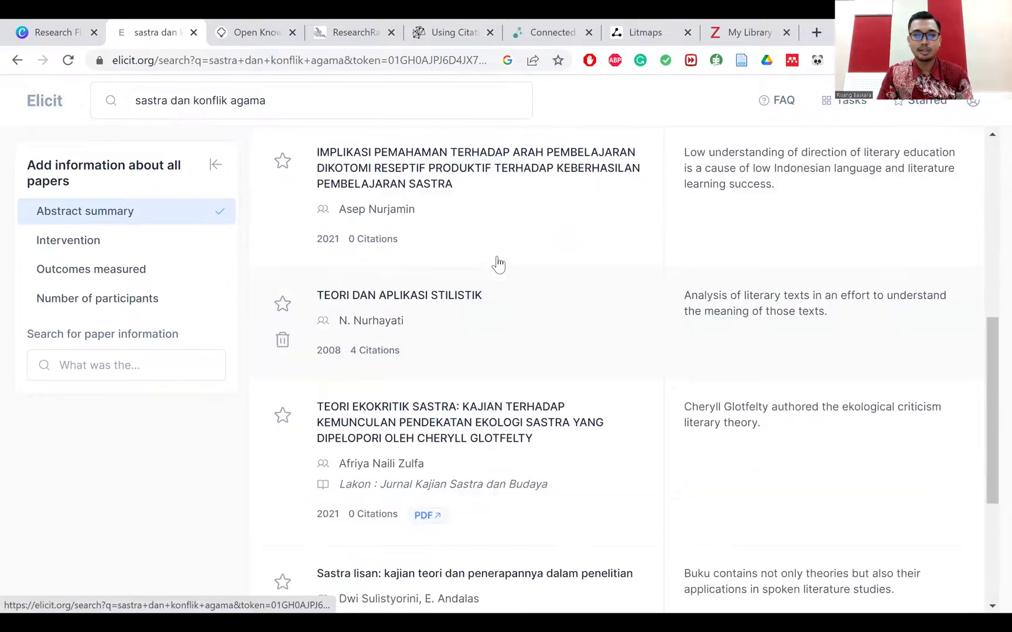
pyautogui.scroll(7, 497, 264)
pyautogui.scroll(1, 498, 265)
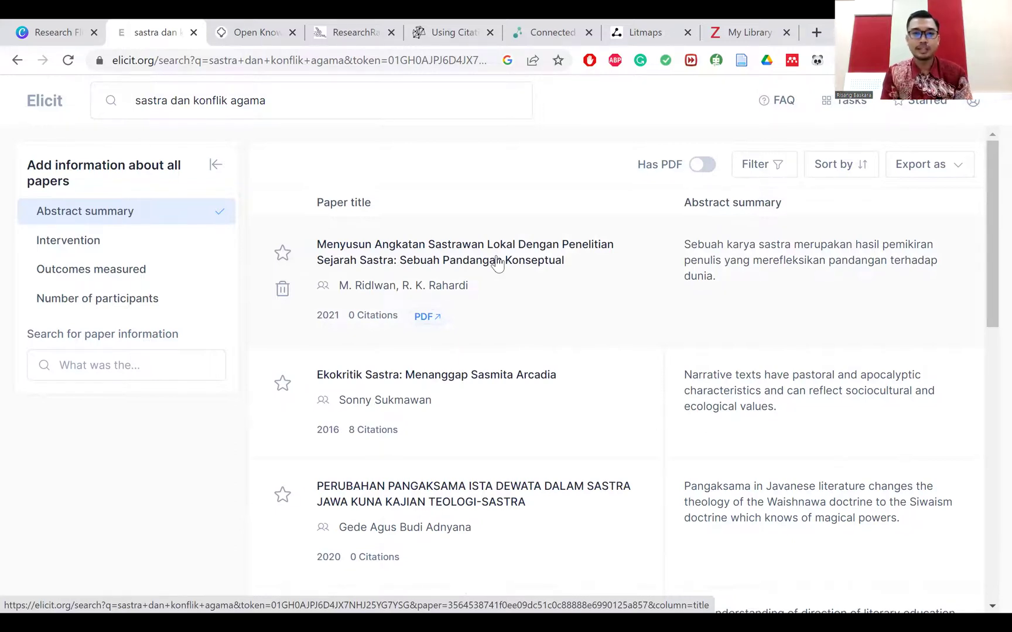
pyautogui.scroll(-3, 507, 260)
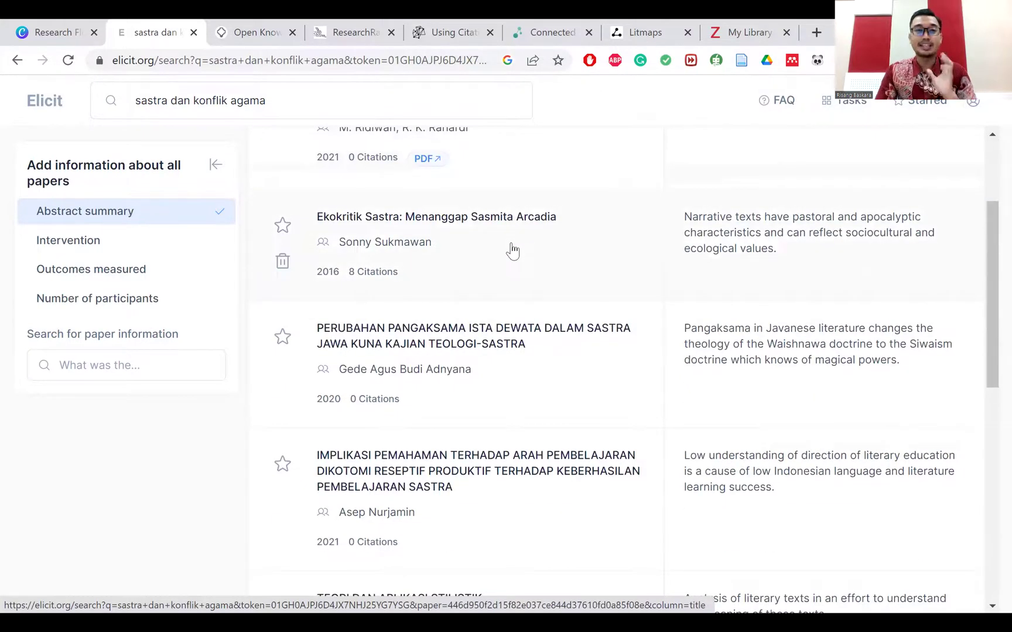
pyautogui.scroll(-4, 512, 251)
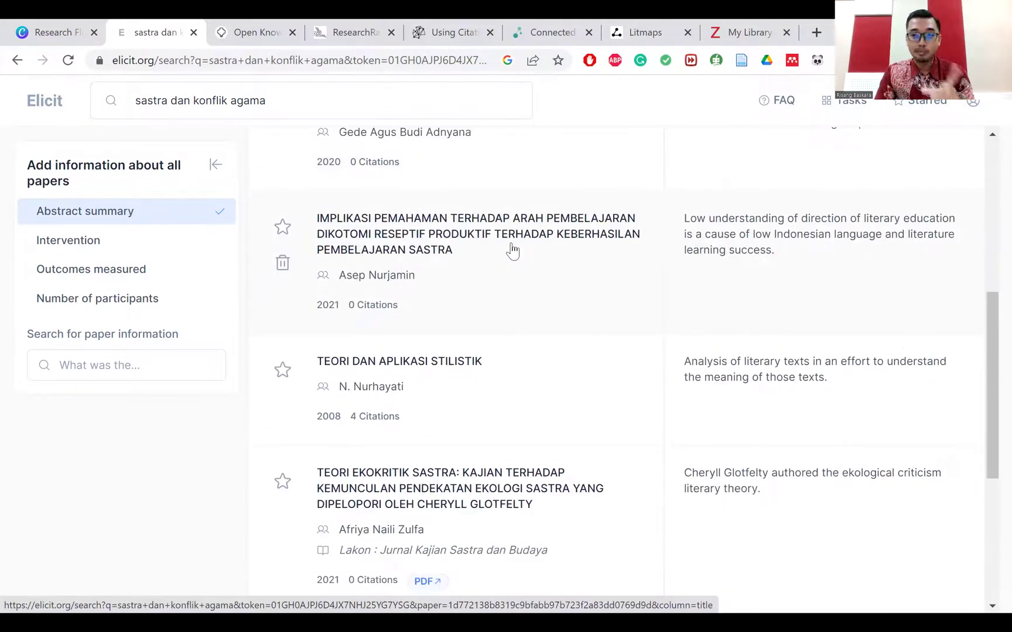
pyautogui.scroll(-3, 514, 258)
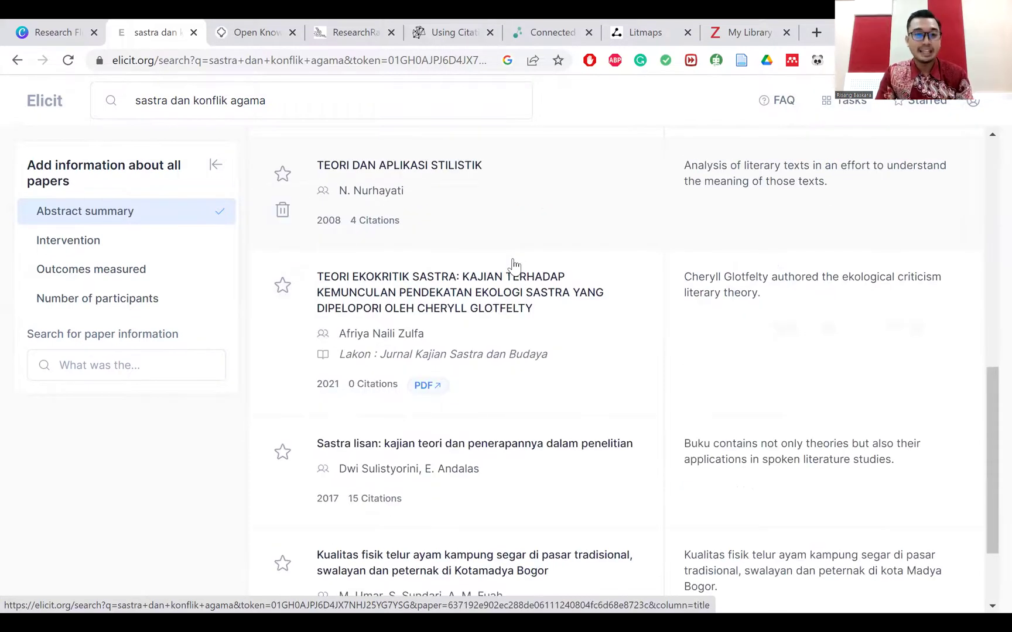
pyautogui.scroll(-2, 514, 265)
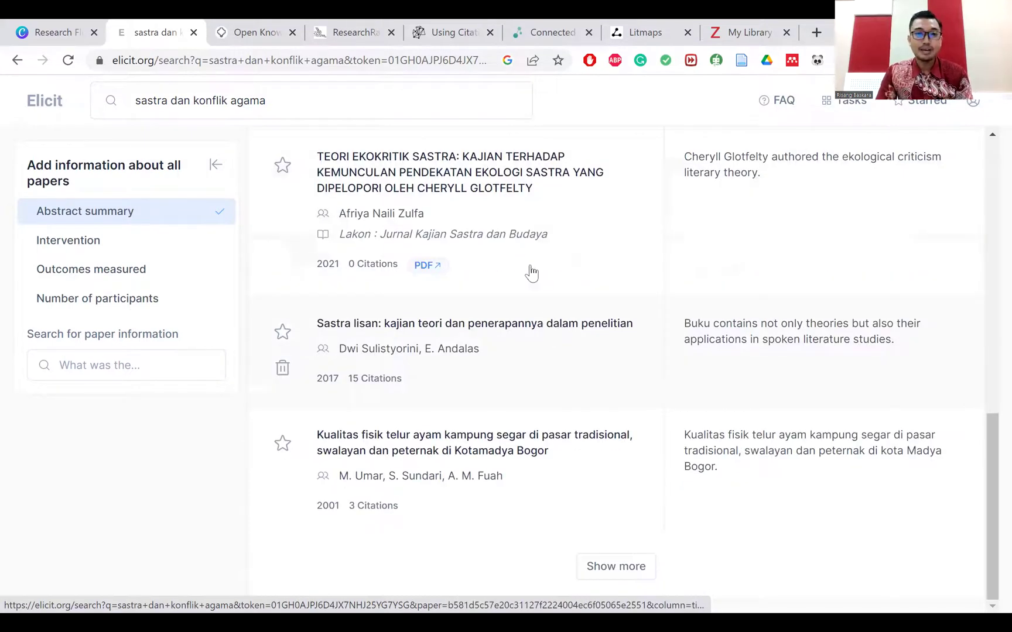
pyautogui.scroll(15, 544, 273)
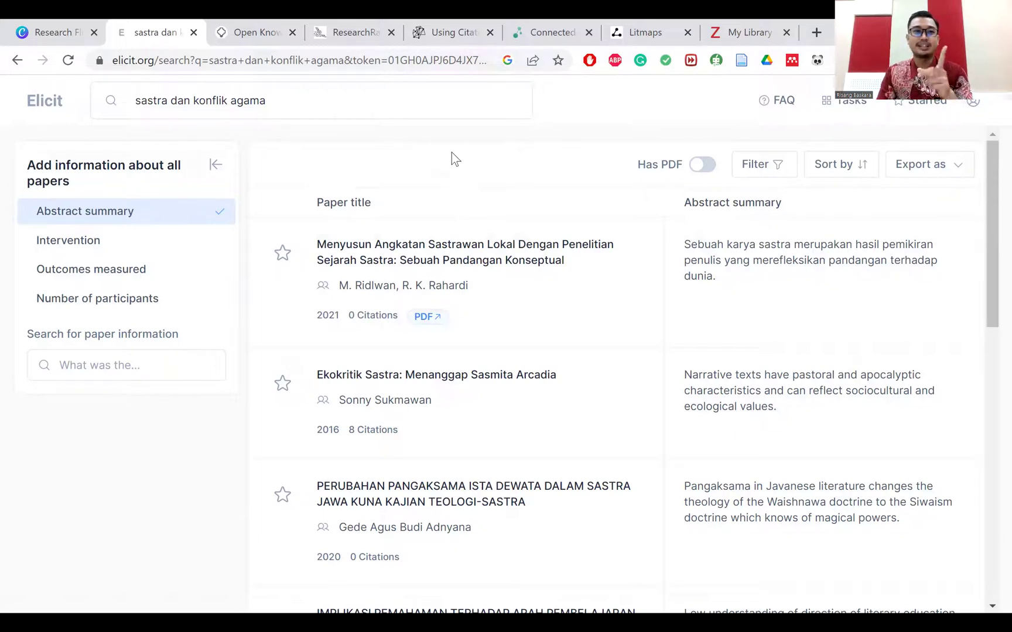
# Replace the Elicit query with "literature in indonesia" and run the search
pyautogui.click(348, 95)
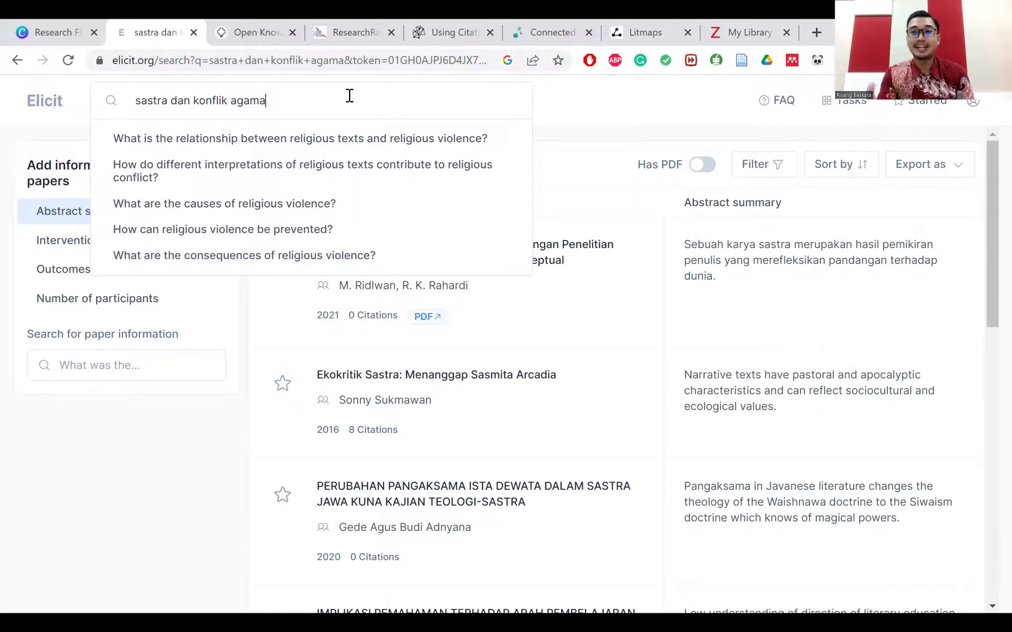
pyautogui.click(258, 40)
pyautogui.click(167, 32)
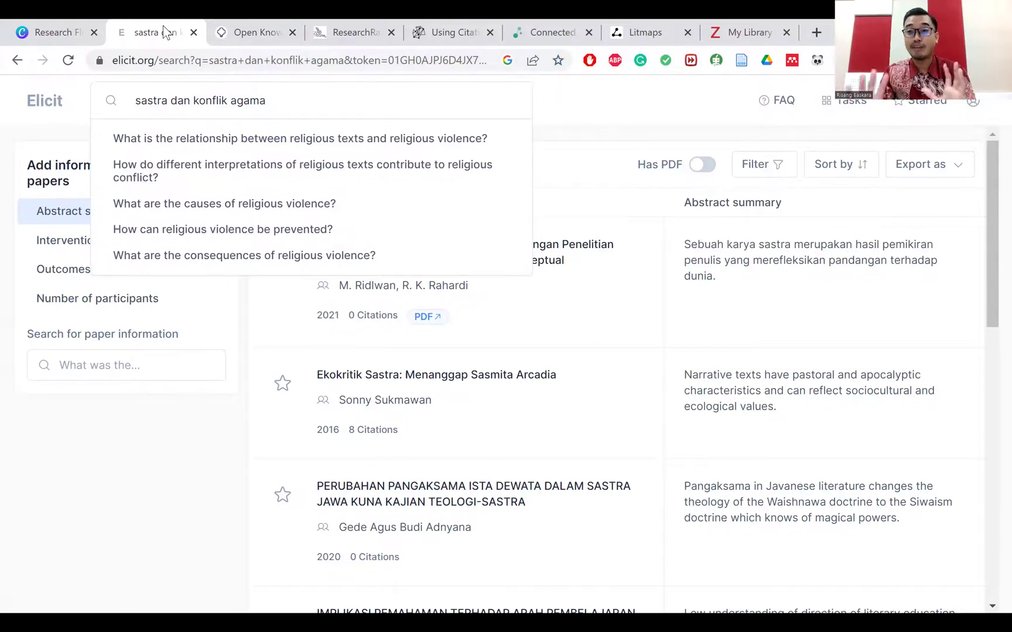
pyautogui.moveTo(283, 101); pyautogui.dragTo(134, 100)
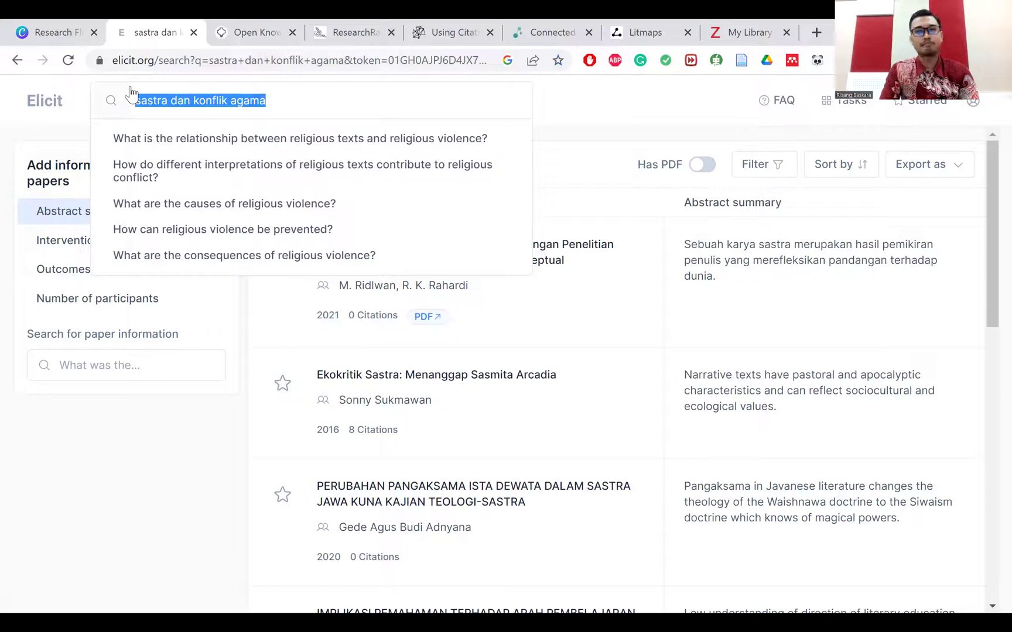
pyautogui.write('literar')
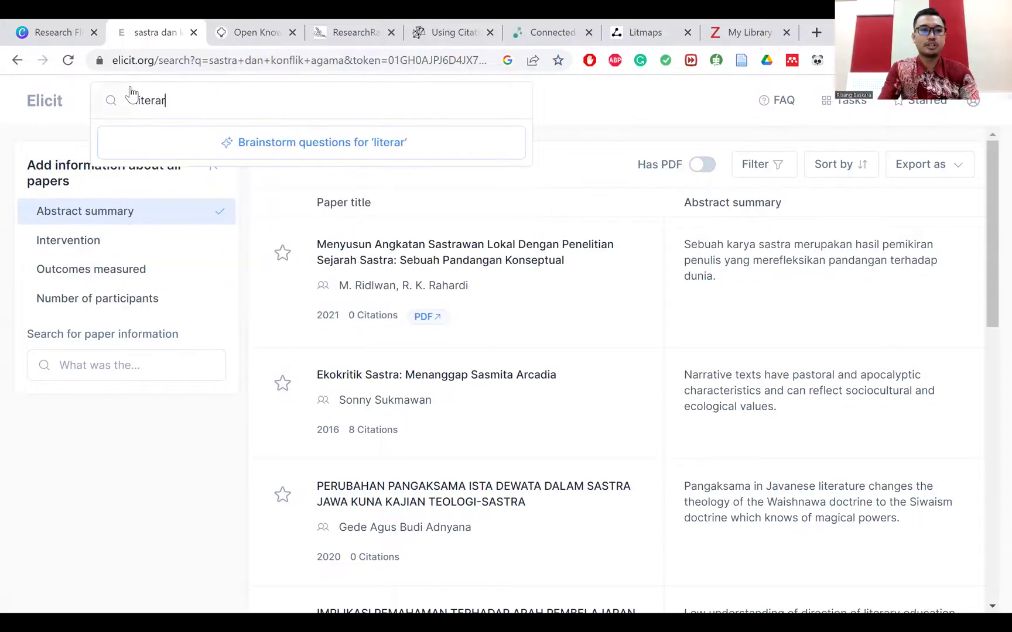
pyautogui.write('ur')
pyautogui.press('BackSpace')
pyautogui.press('BackSpace')
pyautogui.press('BackSpace')
pyautogui.write('t')
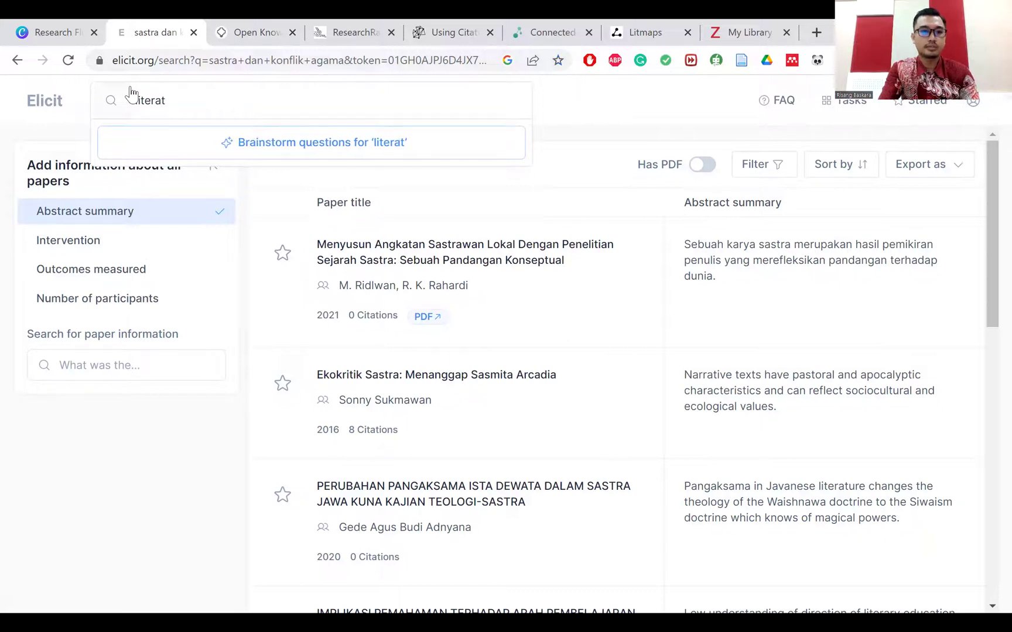
pyautogui.write('ure ub')
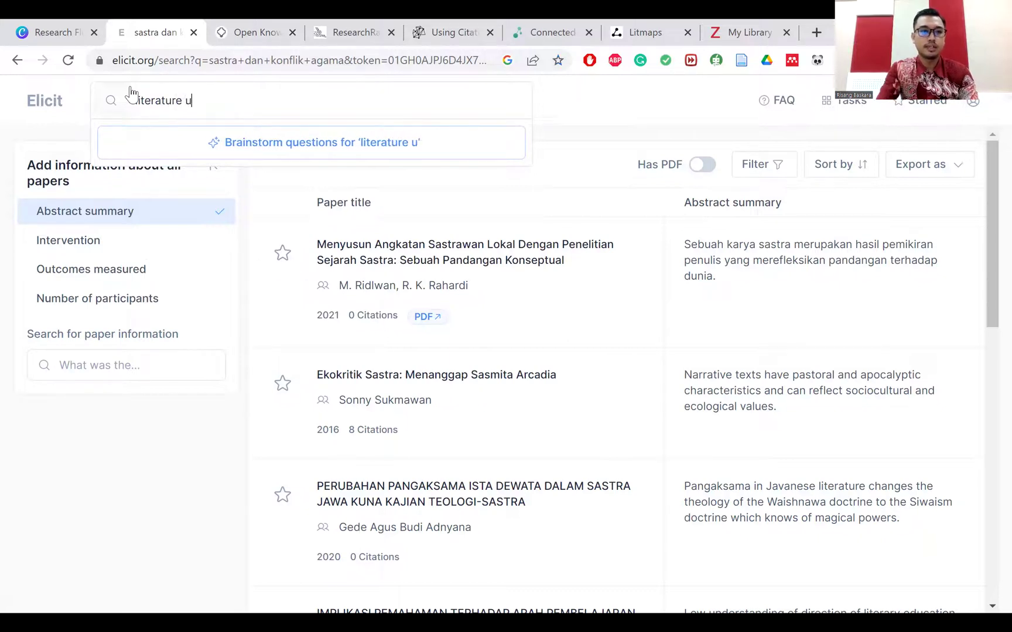
pyautogui.press('BackSpace')
pyautogui.press('BackSpace')
pyautogui.write('in')
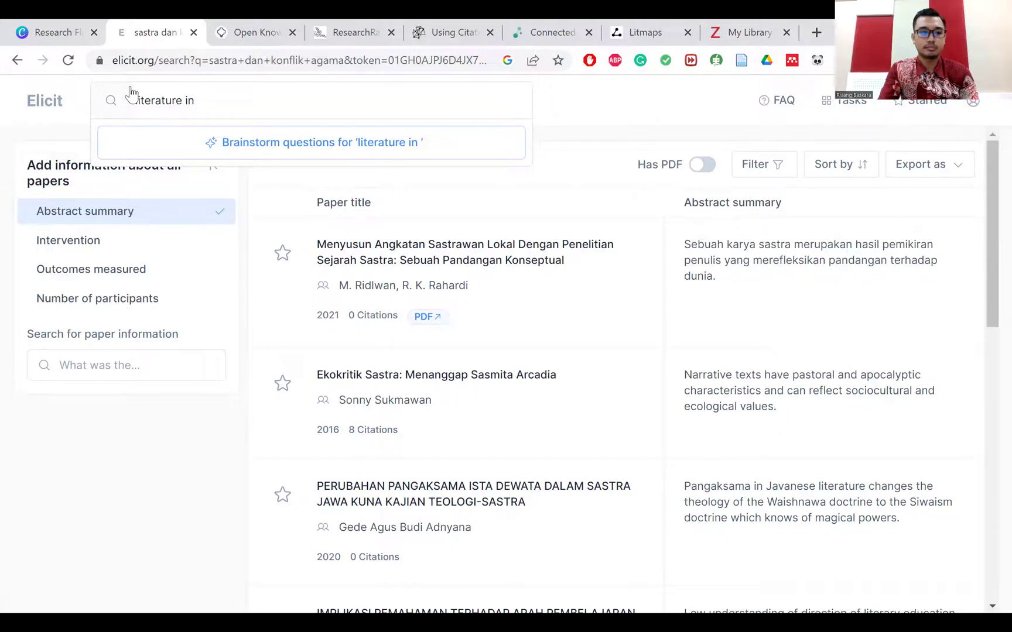
pyautogui.write('indonesia')
pyautogui.press('BackSpace')
pyautogui.press('BackSpace')
pyautogui.press('BackSpace')
pyautogui.write('sia')
pyautogui.press('Return')
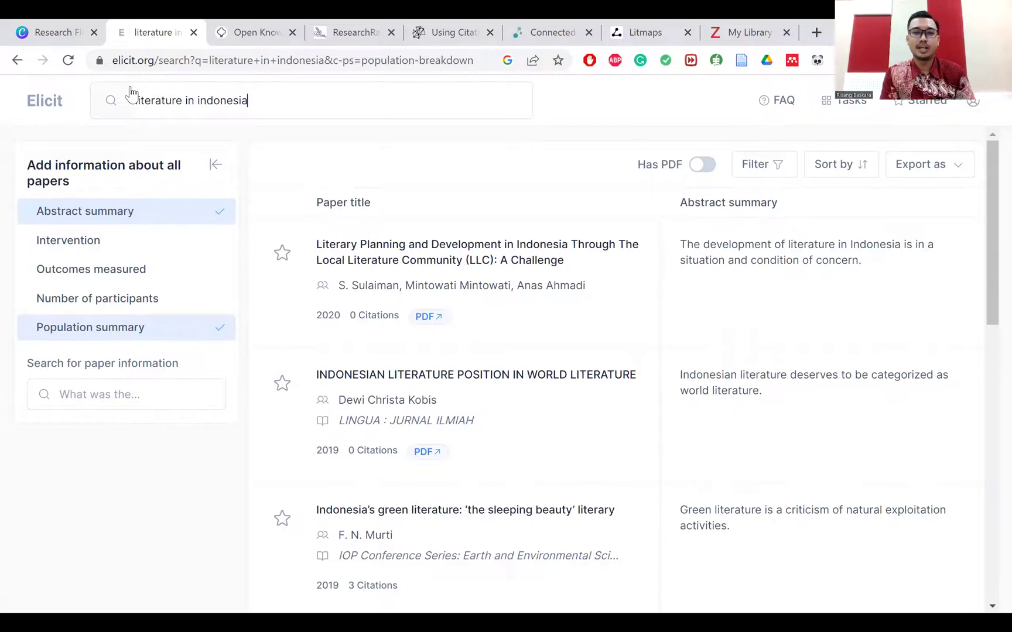
# Look through the Indonesian literature results and limit them to papers that have a PDF
pyautogui.scroll(-10, 589, 352)
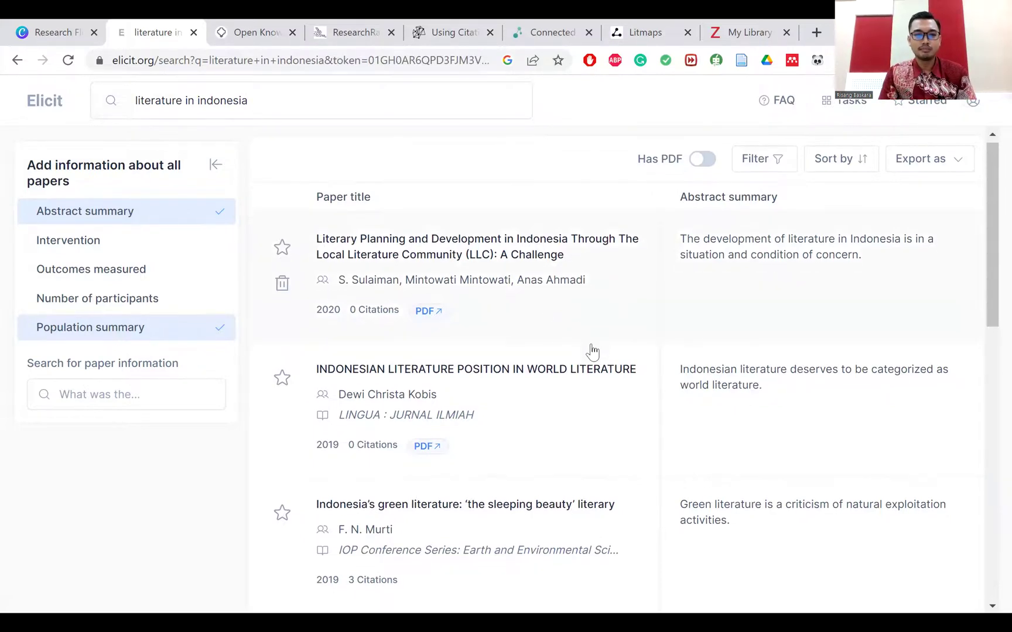
pyautogui.scroll(-1, 589, 359)
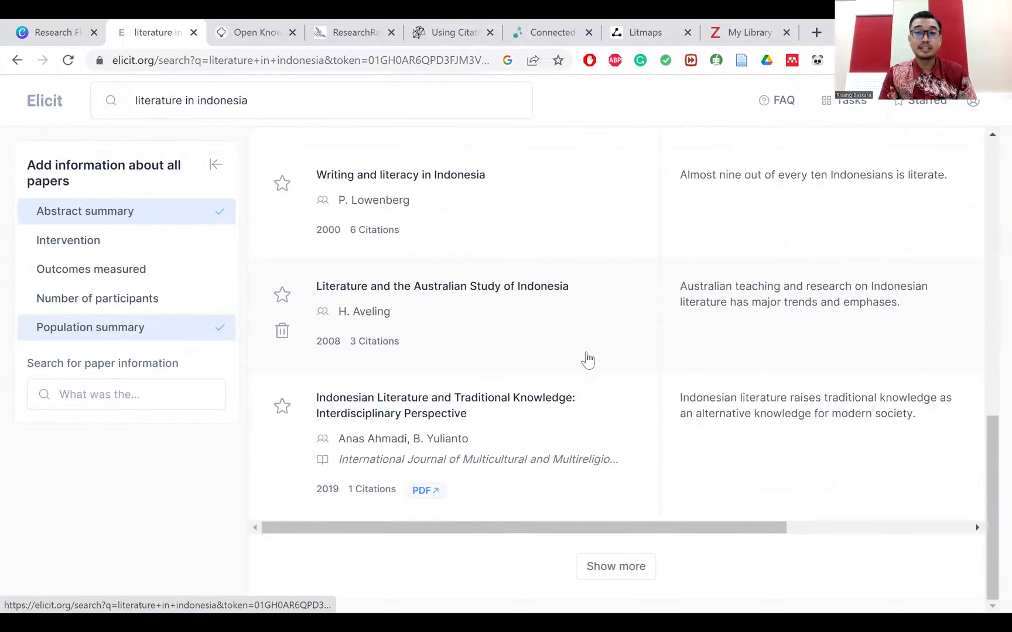
pyautogui.scroll(8, 588, 355)
pyautogui.scroll(4, 587, 355)
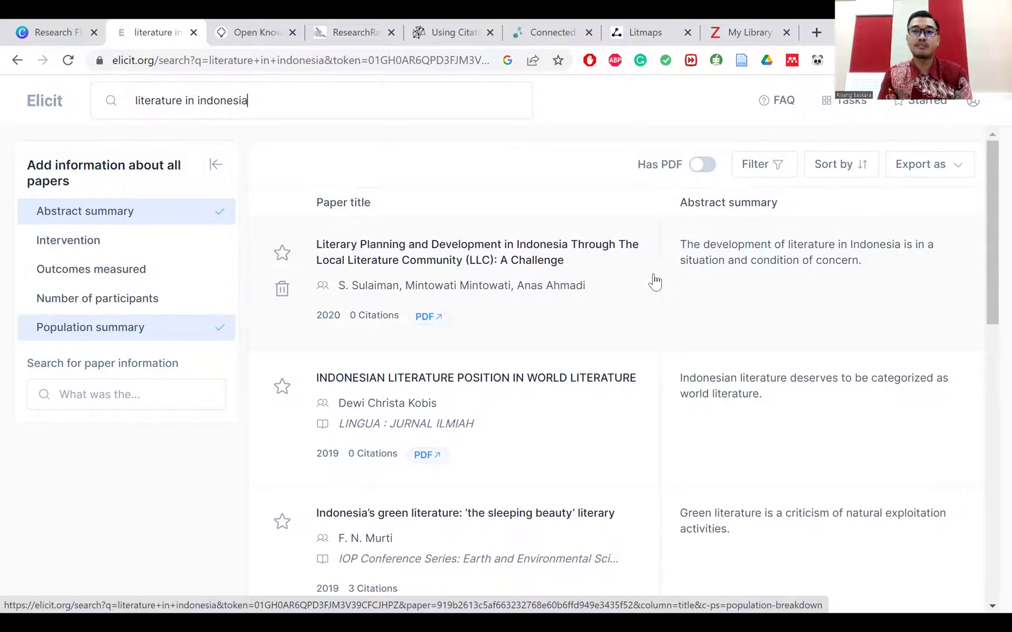
pyautogui.click(700, 165)
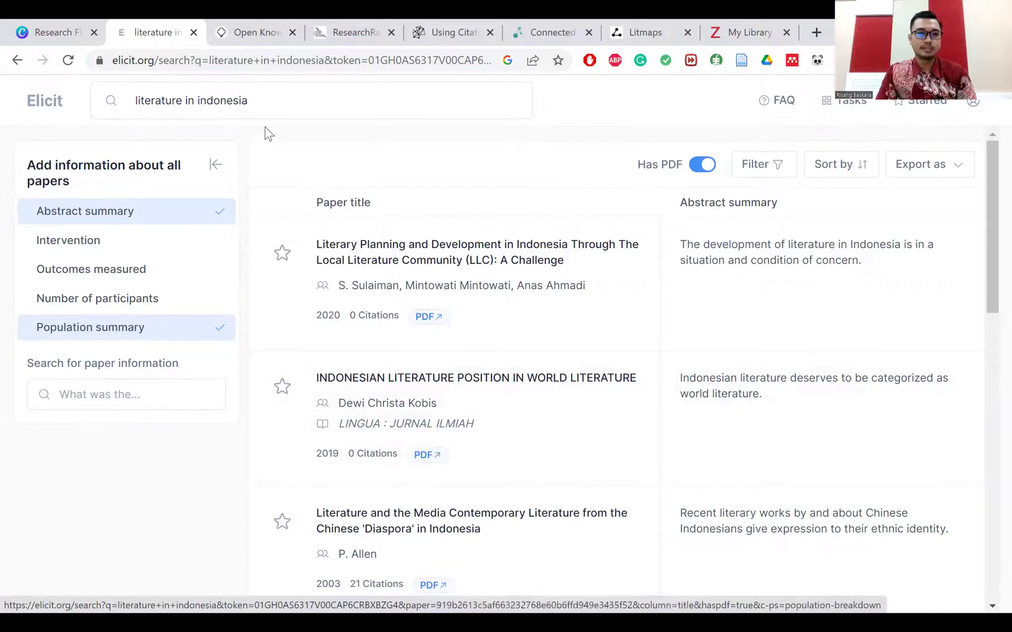
# Switch to Open Knowledge Maps and enter the search term "sastra dan konflik agama" with BASE (all disciplines) as the source
pyautogui.click(237, 41)
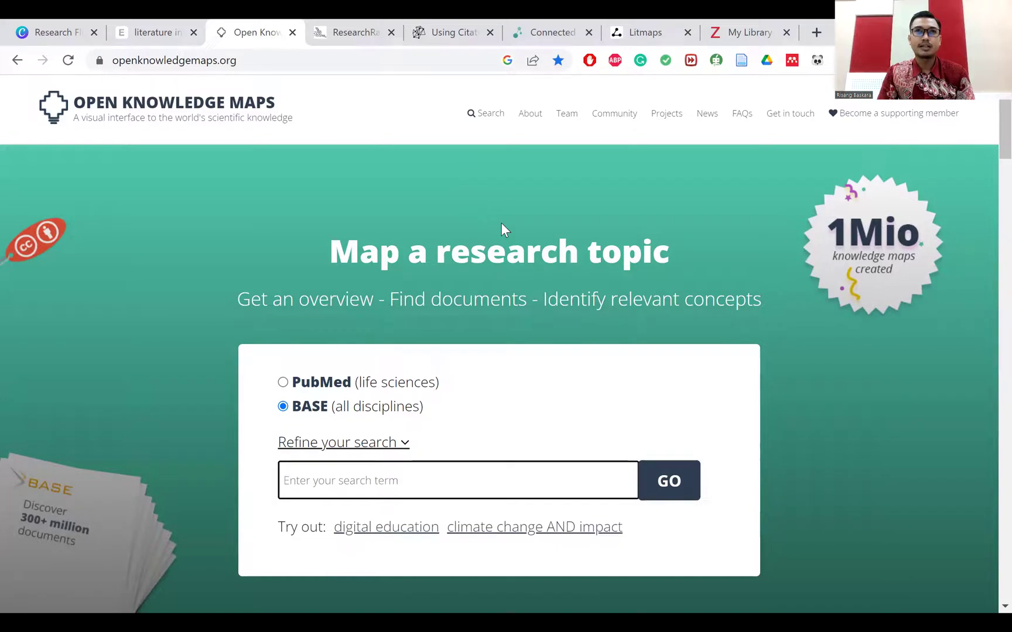
pyautogui.click(492, 480)
pyautogui.click(643, 220)
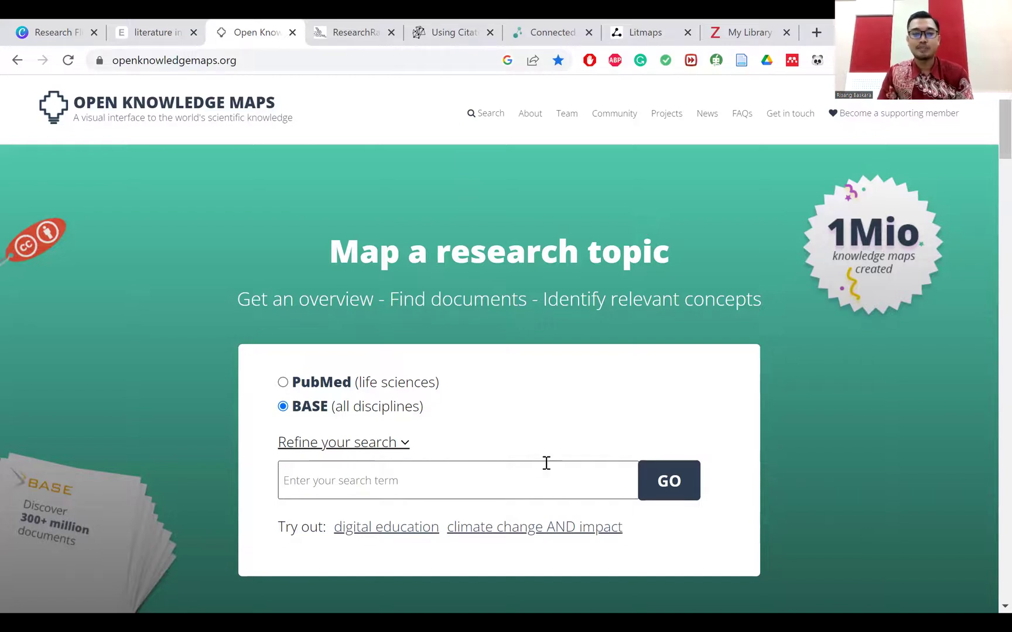
pyautogui.click(492, 481)
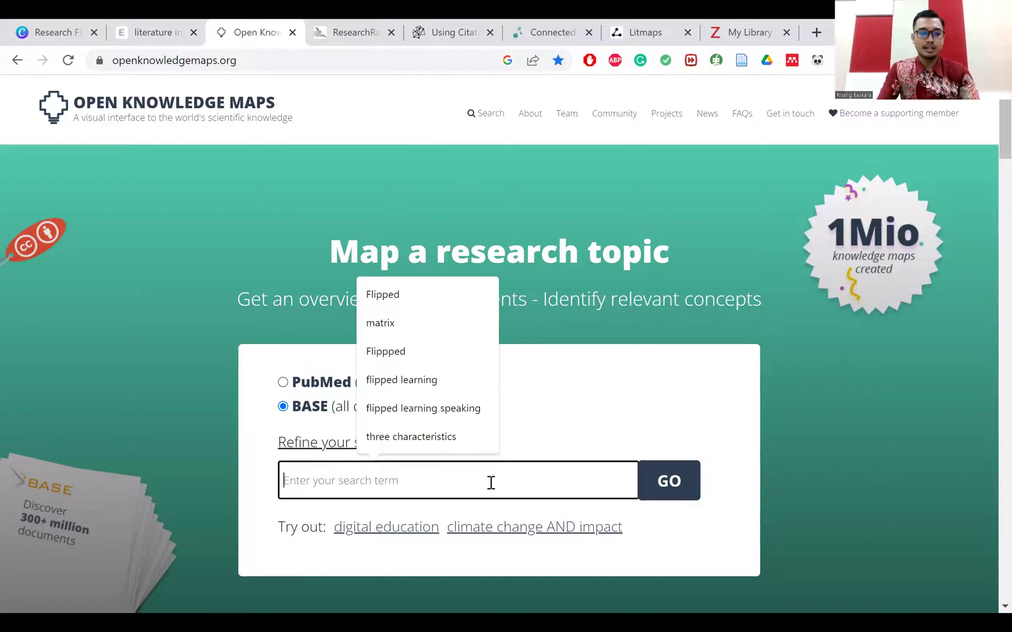
pyautogui.write('sastra dan konflik agam')
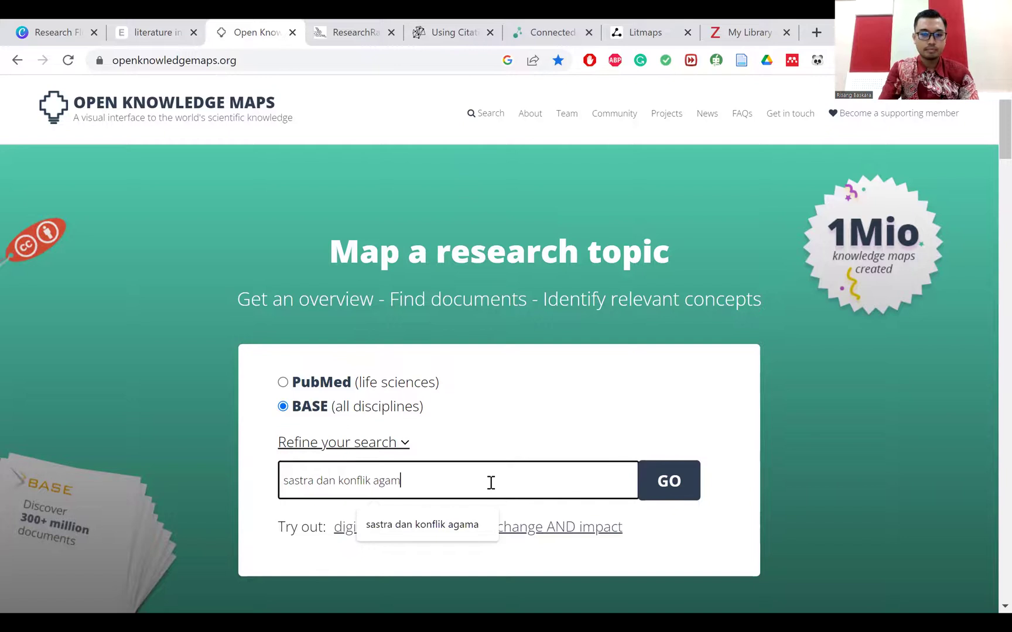
pyautogui.write('a')
pyautogui.rightClick(386, 570)
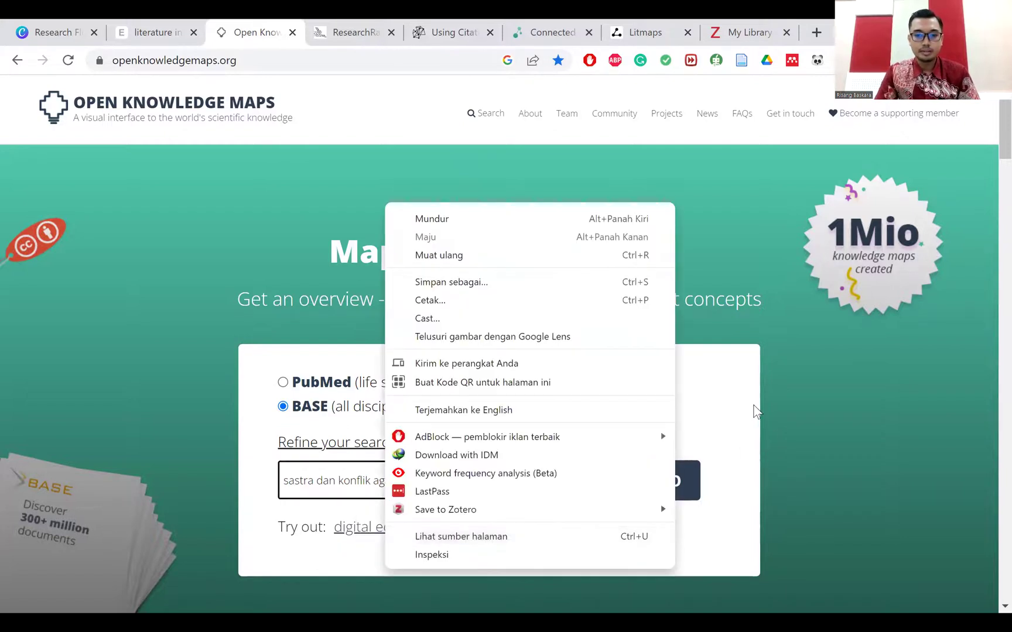
pyautogui.click(754, 410)
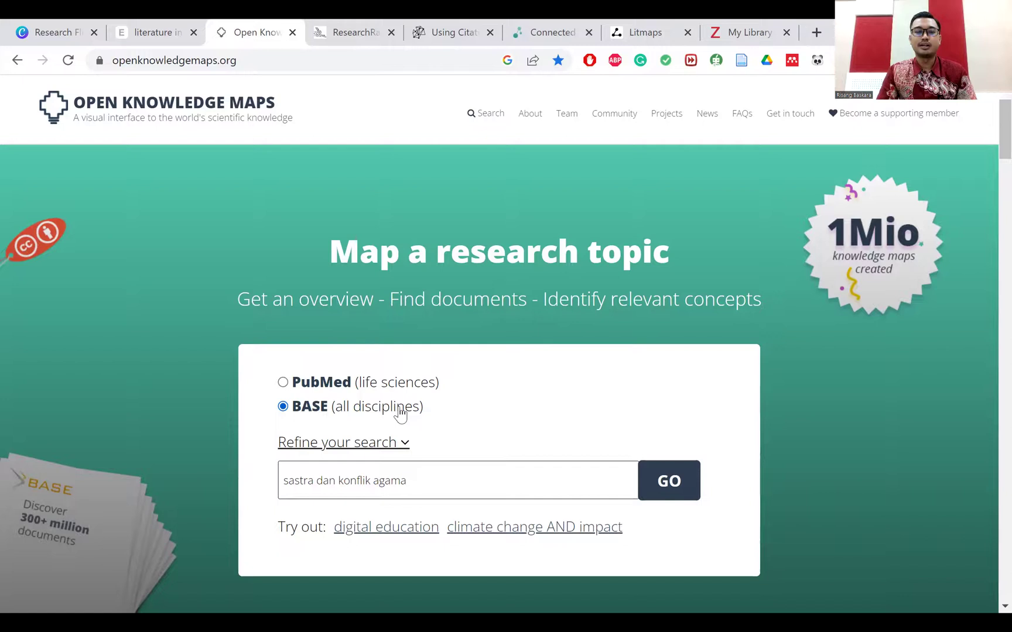
pyautogui.click(328, 384)
pyautogui.click(307, 407)
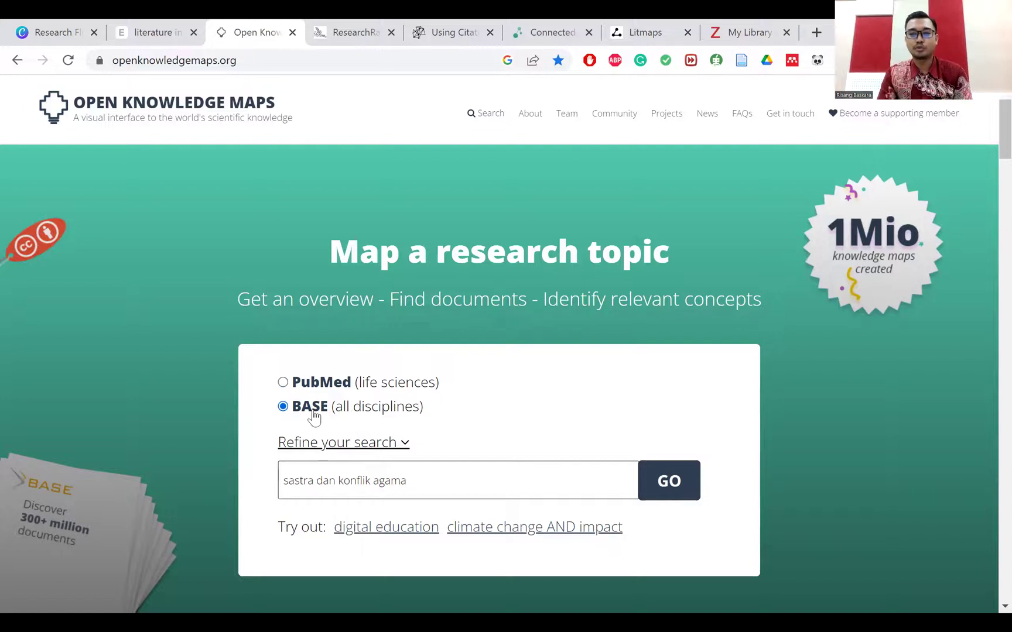
# Generate the knowledge map for "sastra dan konflik agama" and look over its topic bubbles and paper list
pyautogui.click(434, 480)
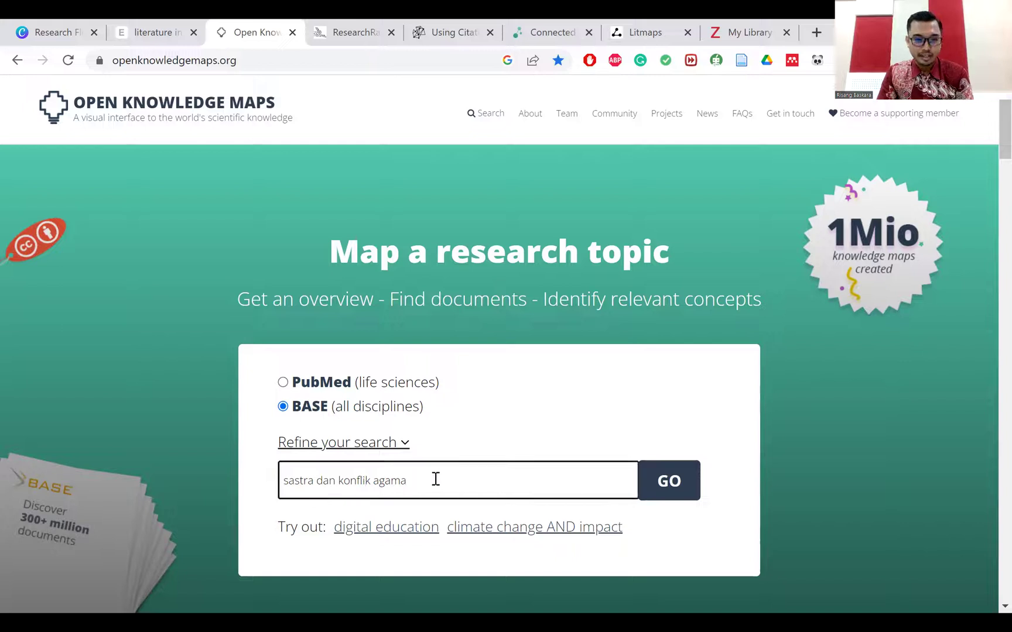
pyautogui.click(667, 482)
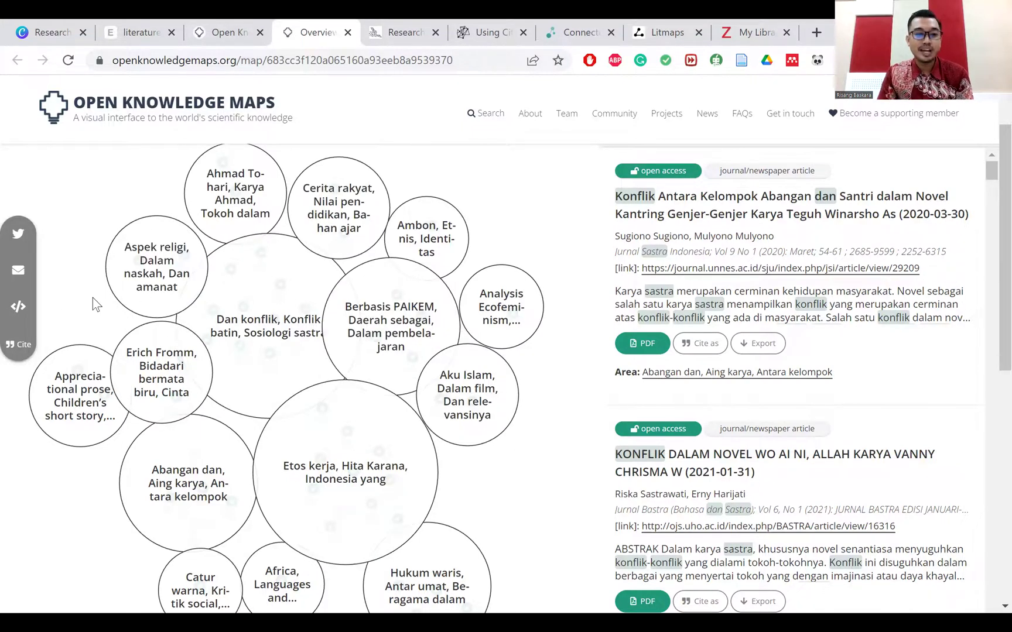
pyautogui.scroll(-1, 560, 454)
pyautogui.scroll(1, 560, 456)
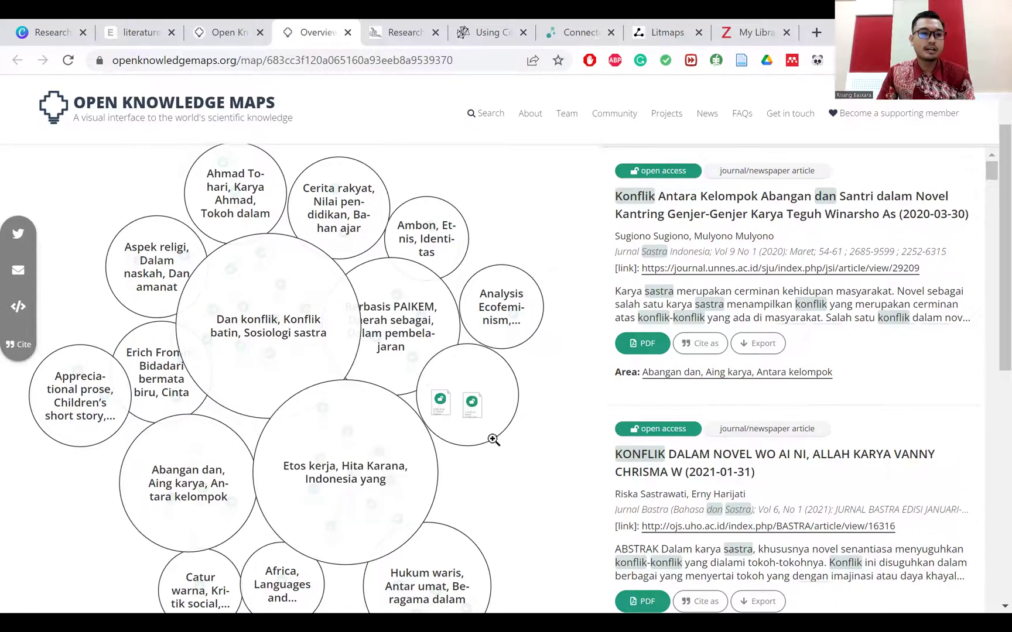
# Inspect the papers in the "Karya Ahmad, Tokoh dalam" topic bubble and return to the map overview
pyautogui.click(250, 195)
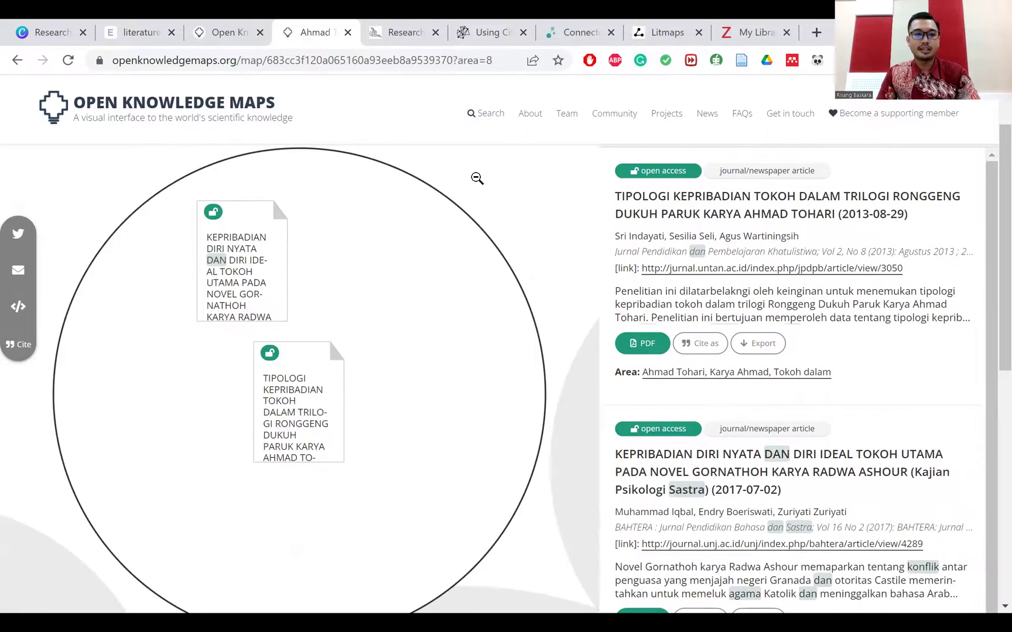
pyautogui.moveTo(268, 414)
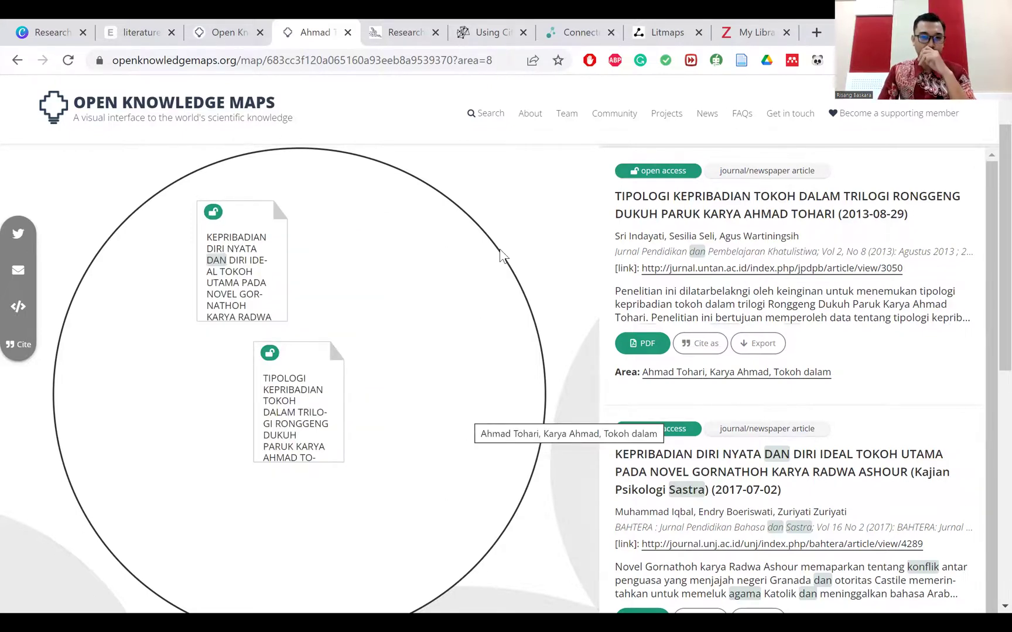
pyautogui.click(520, 200)
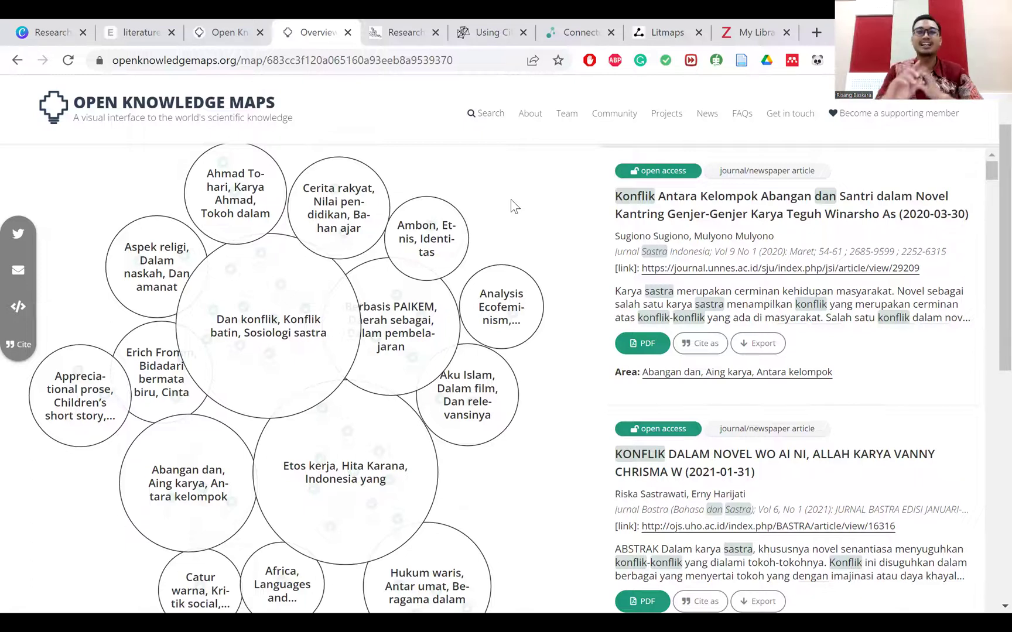
# Look over the home pages of ResearchRabbit, Inciteful, Connected Papers and Litmaps, ending on ResearchRabbit
pyautogui.click(385, 40)
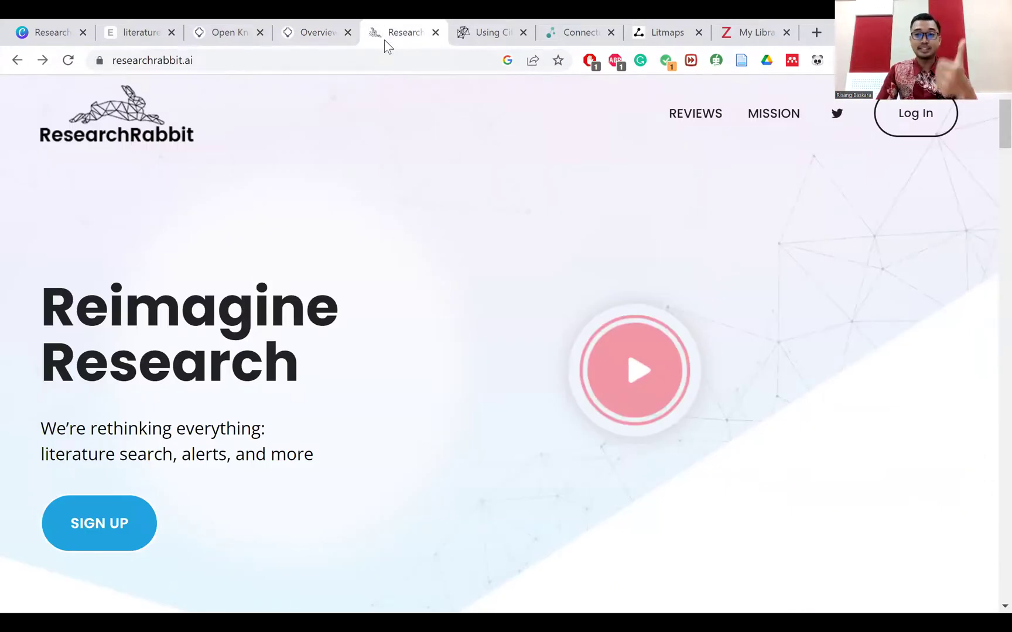
pyautogui.click(477, 47)
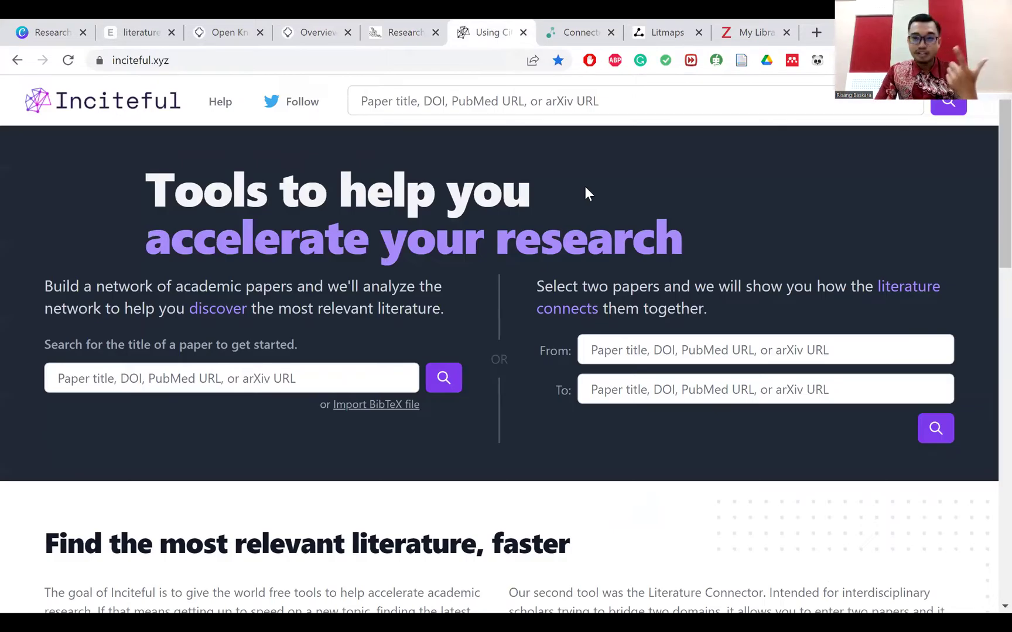
pyautogui.click(574, 40)
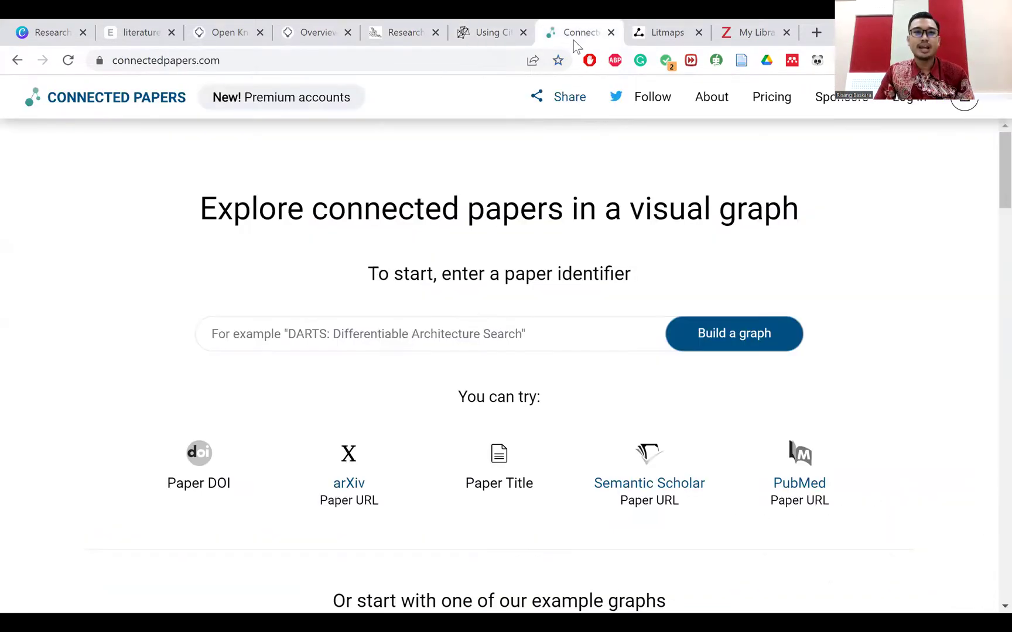
pyautogui.click(678, 40)
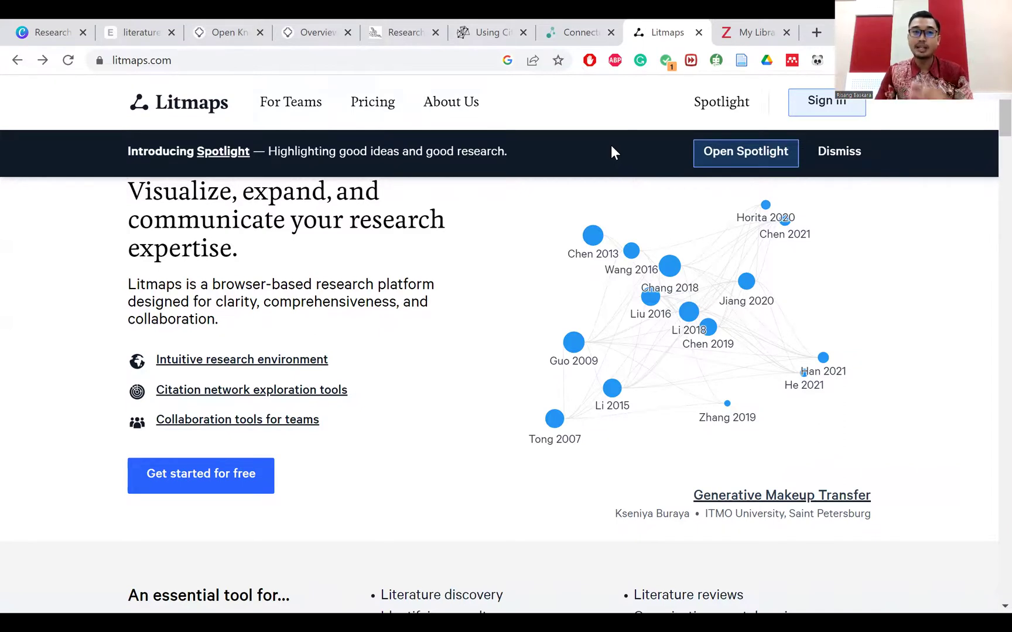
pyautogui.click(585, 38)
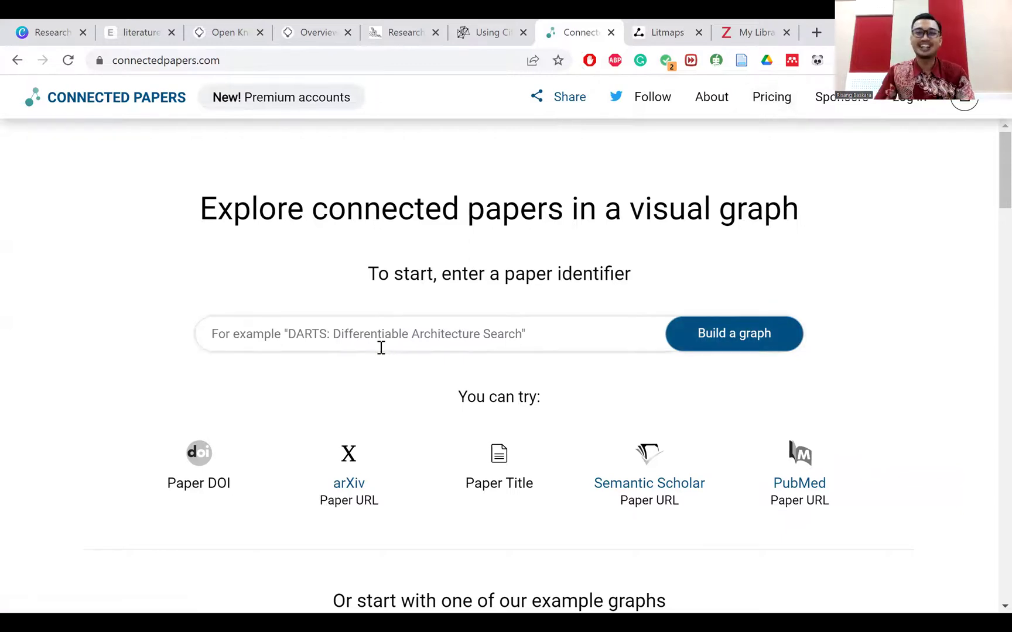
pyautogui.click(485, 41)
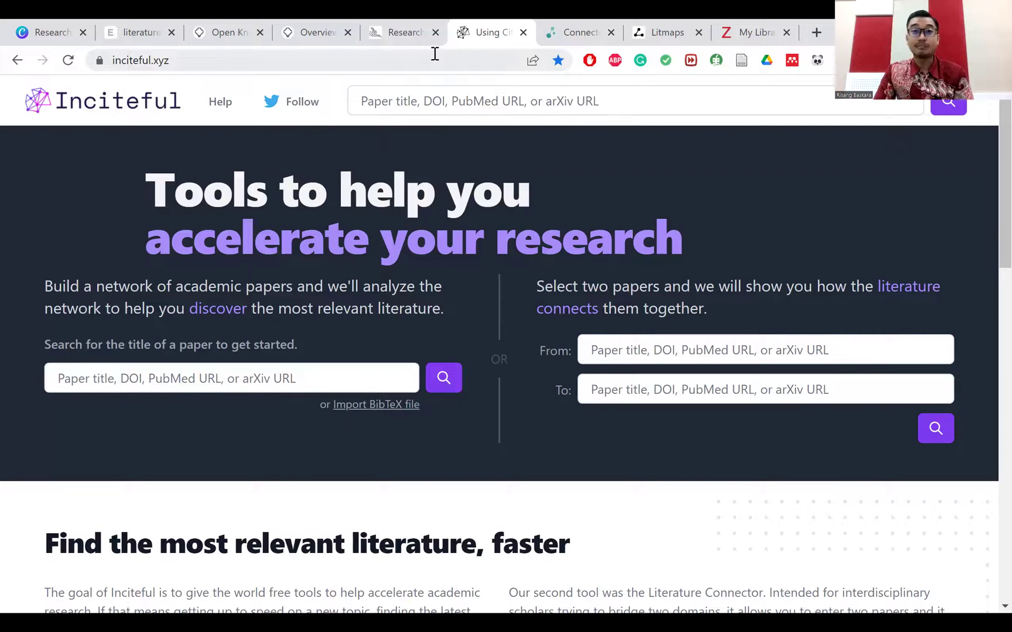
pyautogui.click(398, 39)
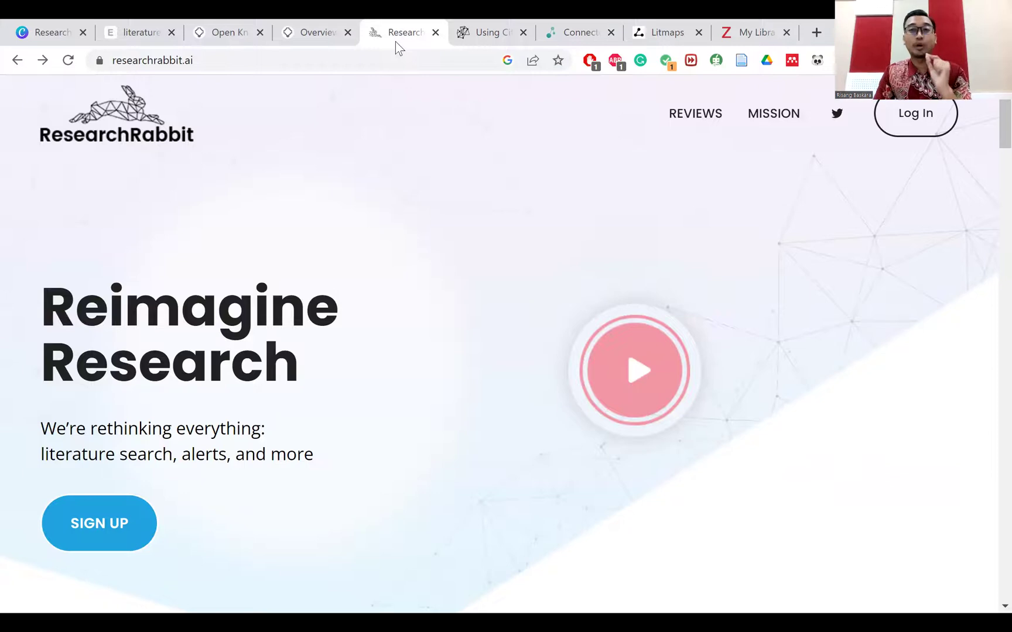
# Log in to ResearchRabbit and show the similar-work network for the paper in the Flipped Speaking Classrooms collection
pyautogui.click(917, 115)
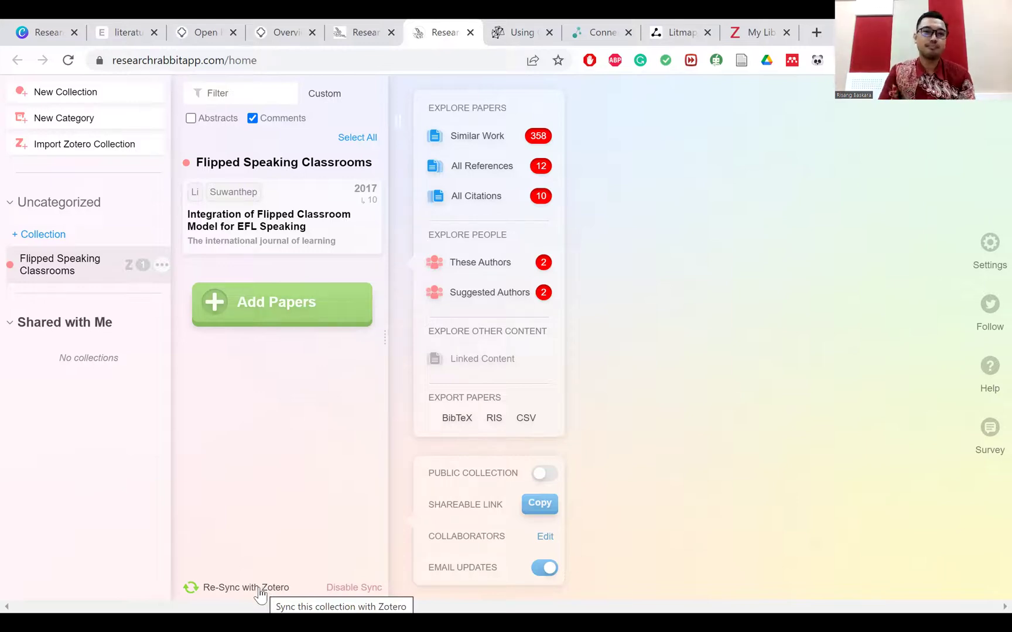
pyautogui.click(361, 33)
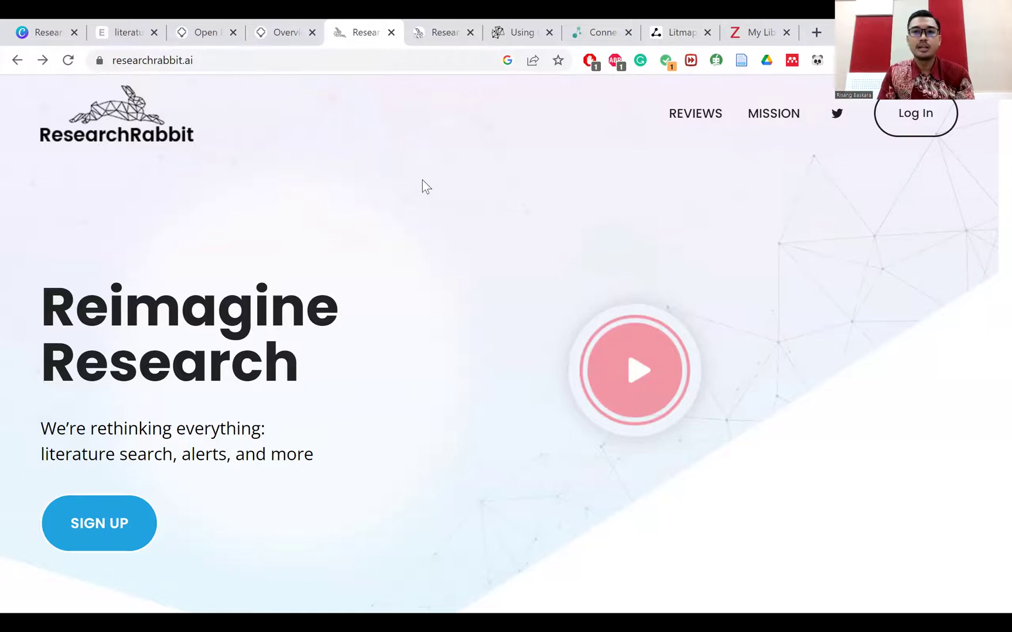
pyautogui.click(434, 42)
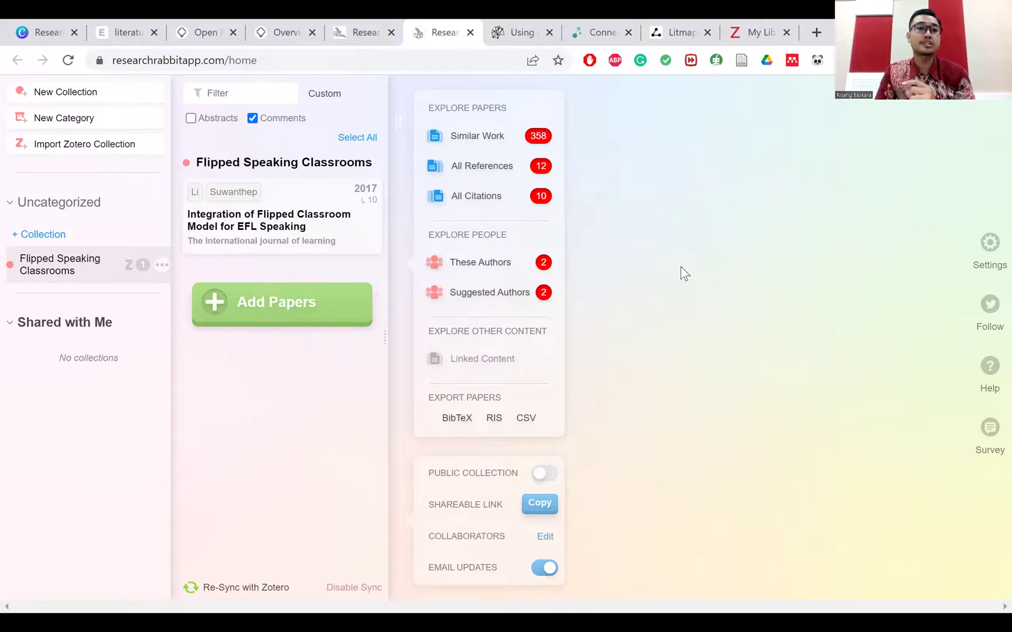
pyautogui.click(297, 236)
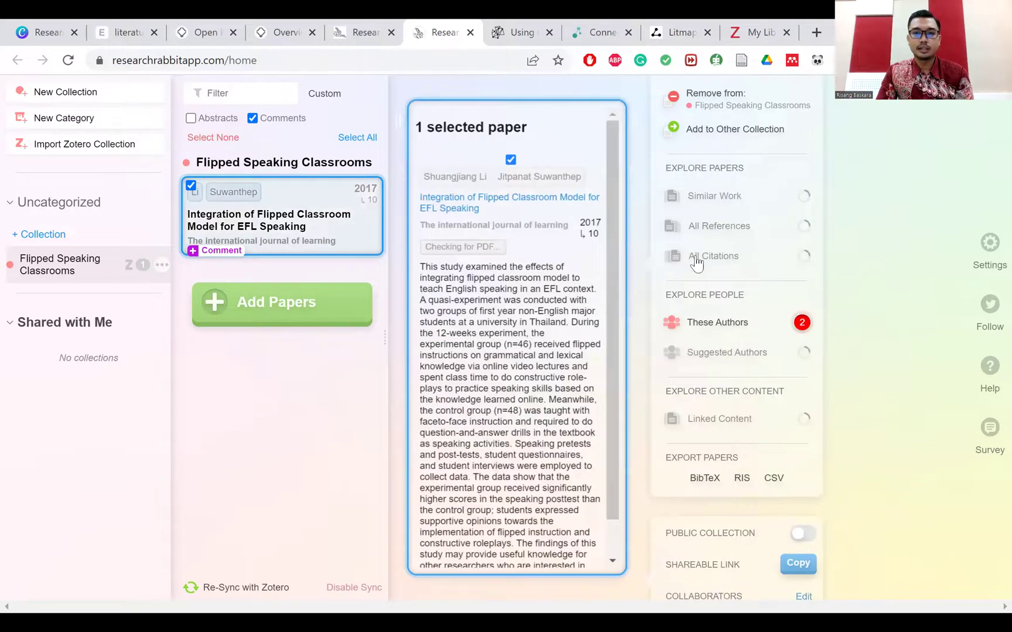
pyautogui.click(733, 199)
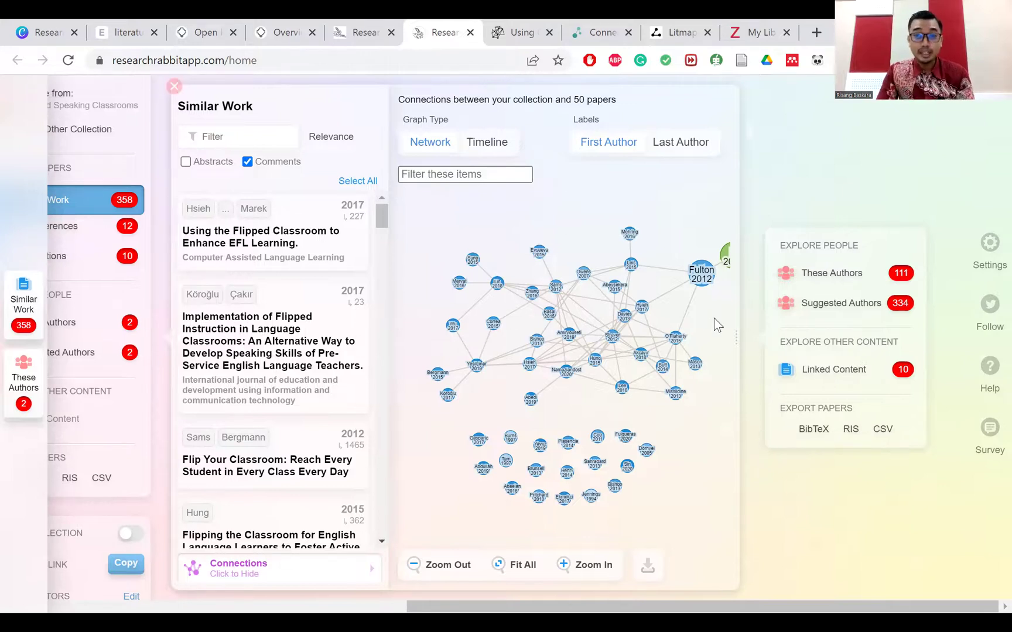
# Open the journal web page of the selected paper "Integration of Flipped Classroom Model for EFL Speaking" from ResearchRabbit
pyautogui.click(523, 39)
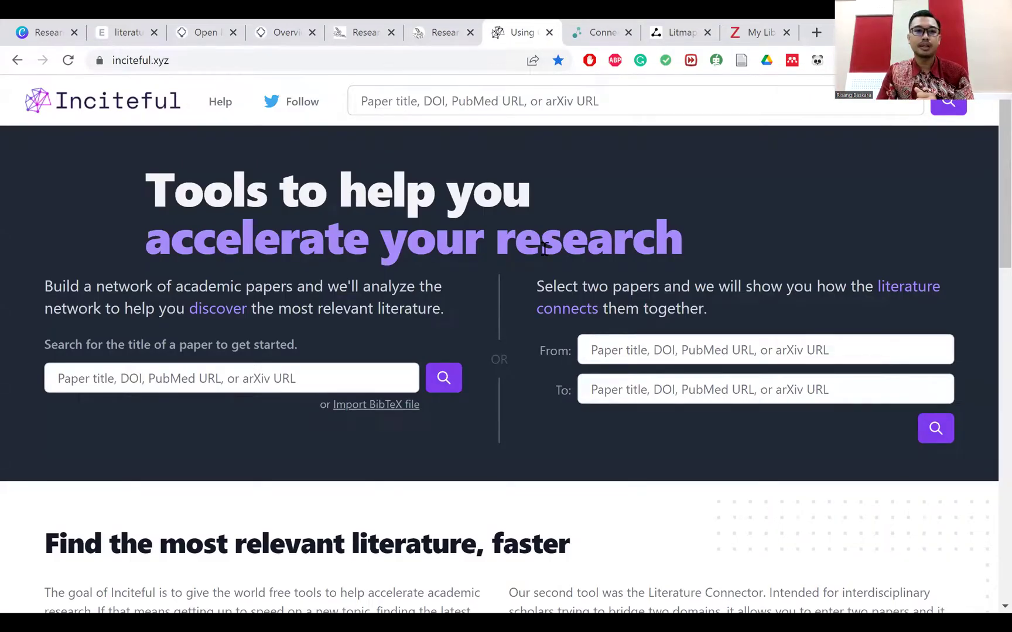
pyautogui.click(436, 33)
pyautogui.moveTo(414, 606); pyautogui.dragTo(166, 584)
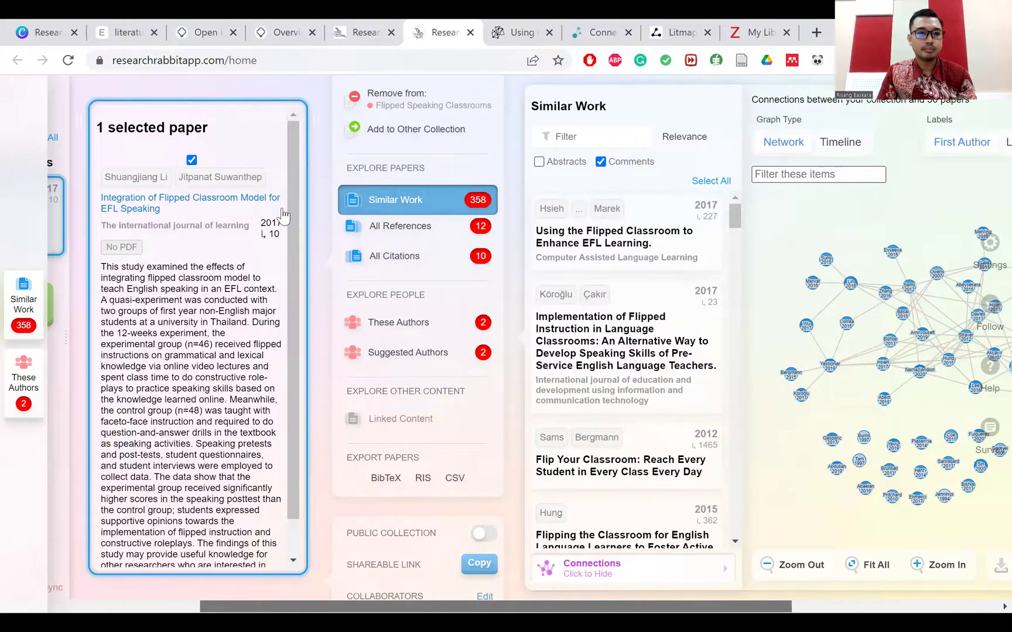
pyautogui.click(246, 212)
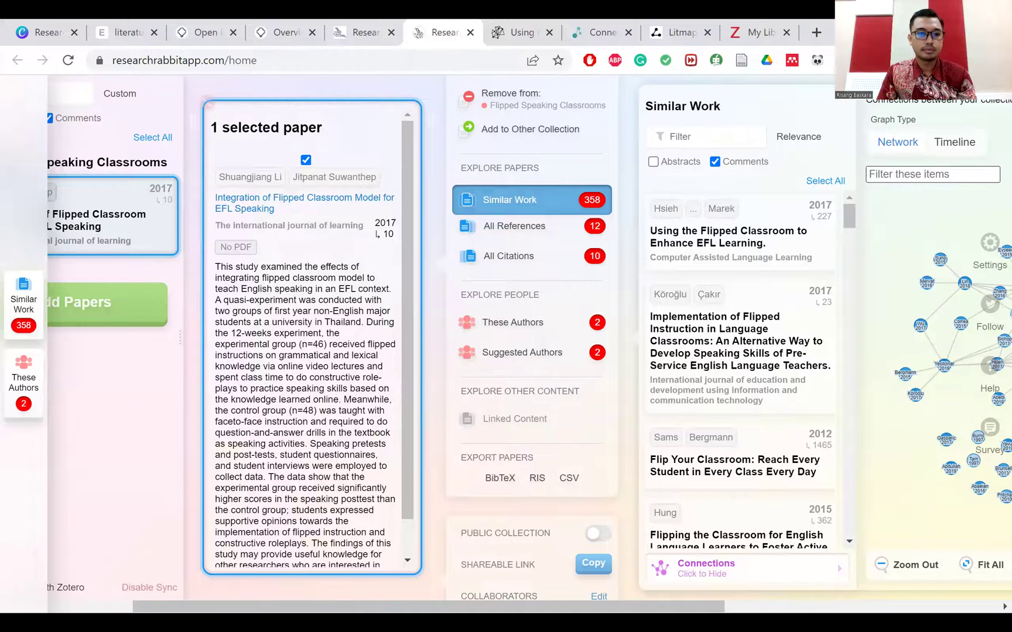
pyautogui.hscroll(-3, 300, 231)
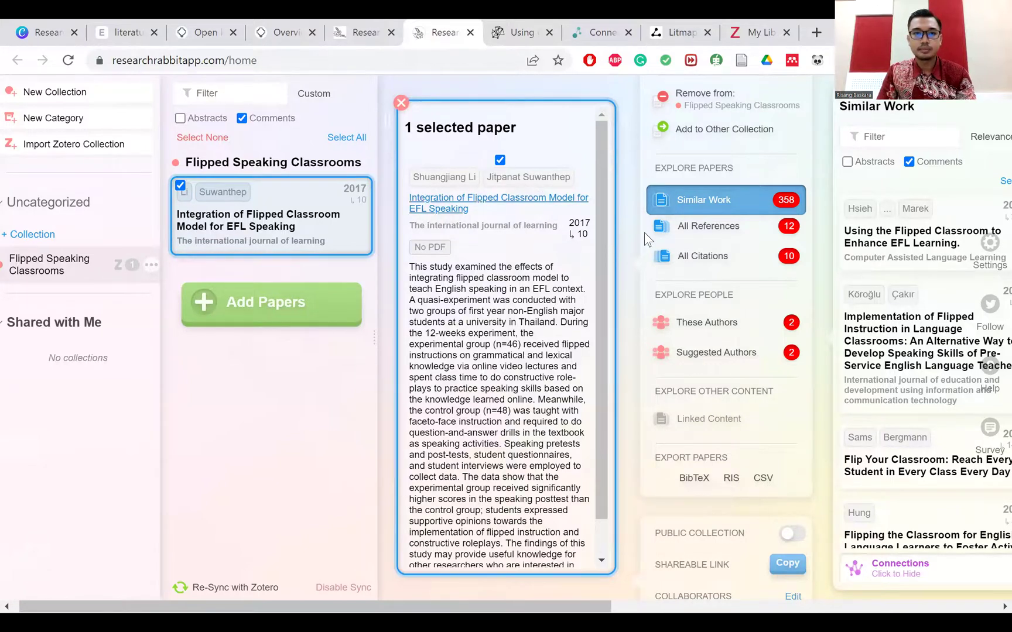
pyautogui.click(533, 198)
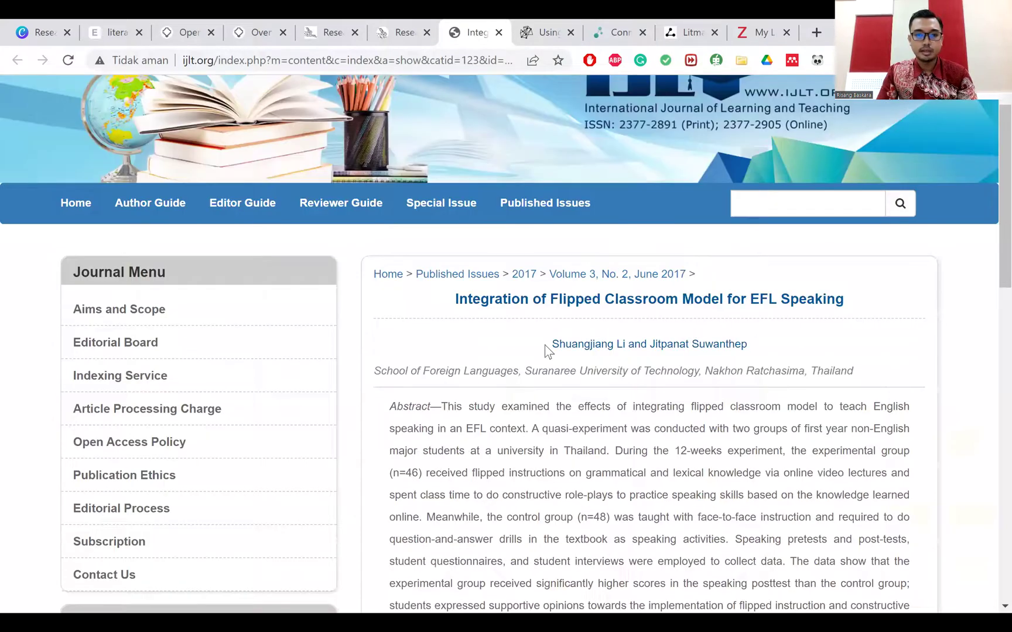
# Look through the article's journal page and copy its full title
pyautogui.scroll(-6, 544, 350)
pyautogui.scroll(7, 456, 350)
pyautogui.moveTo(455, 348); pyautogui.dragTo(843, 347)
pyautogui.hotkey('ctrl', 'c')
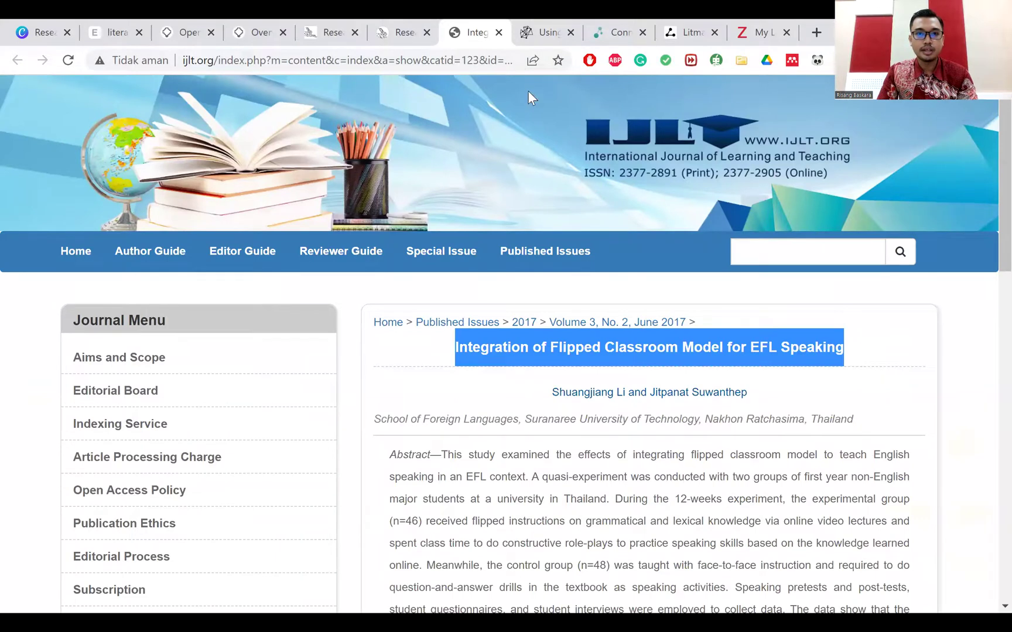
# Switch to Inciteful, search for "Integration of Flipped Classroom Model for EFL Speaking" and open the graph of the matching 2017 paper
pyautogui.click(537, 39)
pyautogui.click(300, 378)
pyautogui.hotkey('ctrl', 'v')
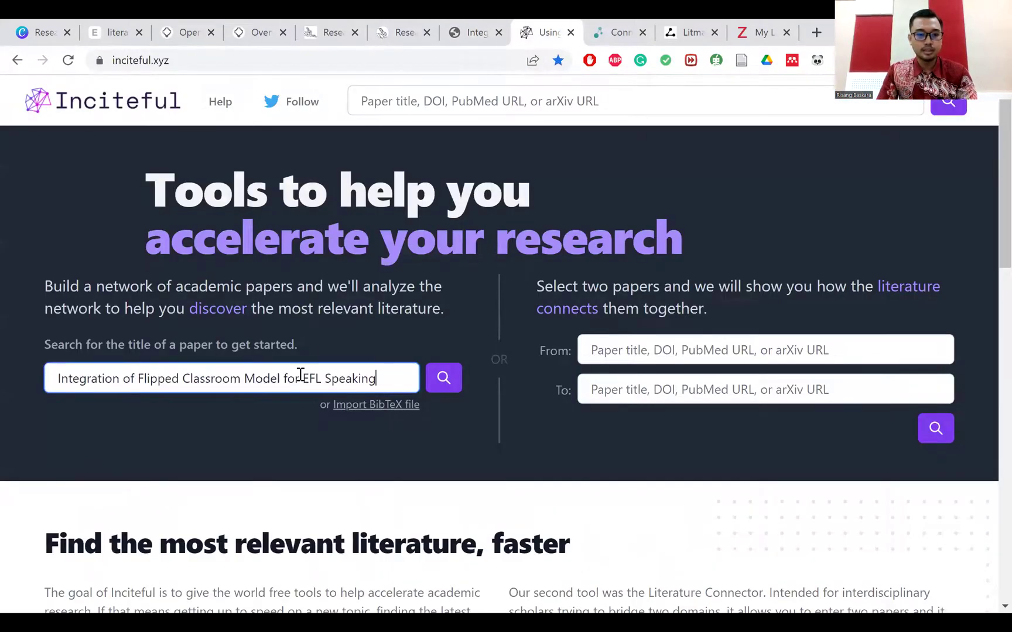
pyautogui.click(443, 379)
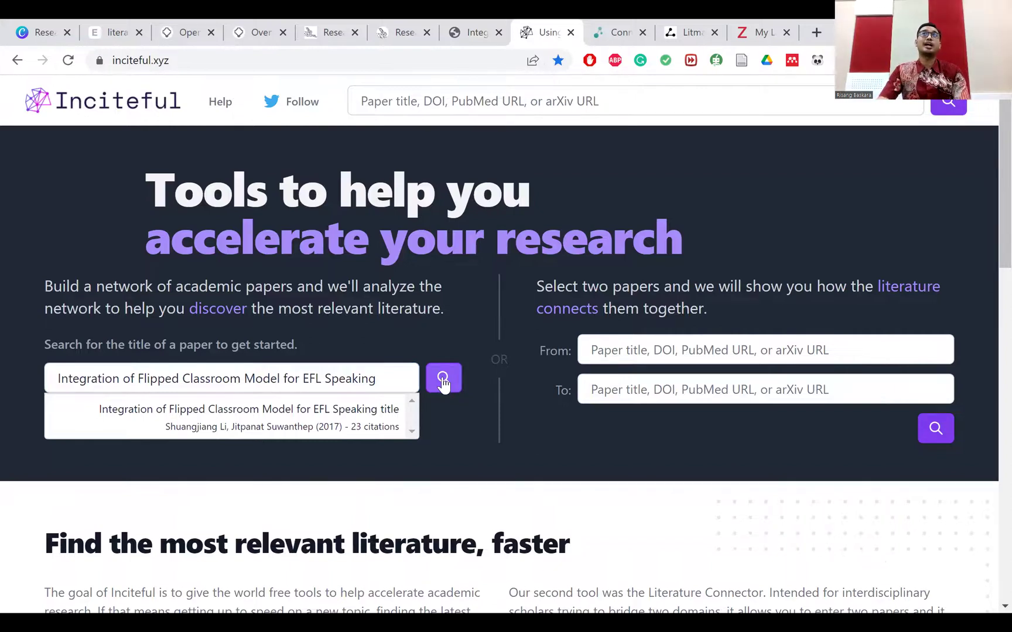
pyautogui.click(443, 381)
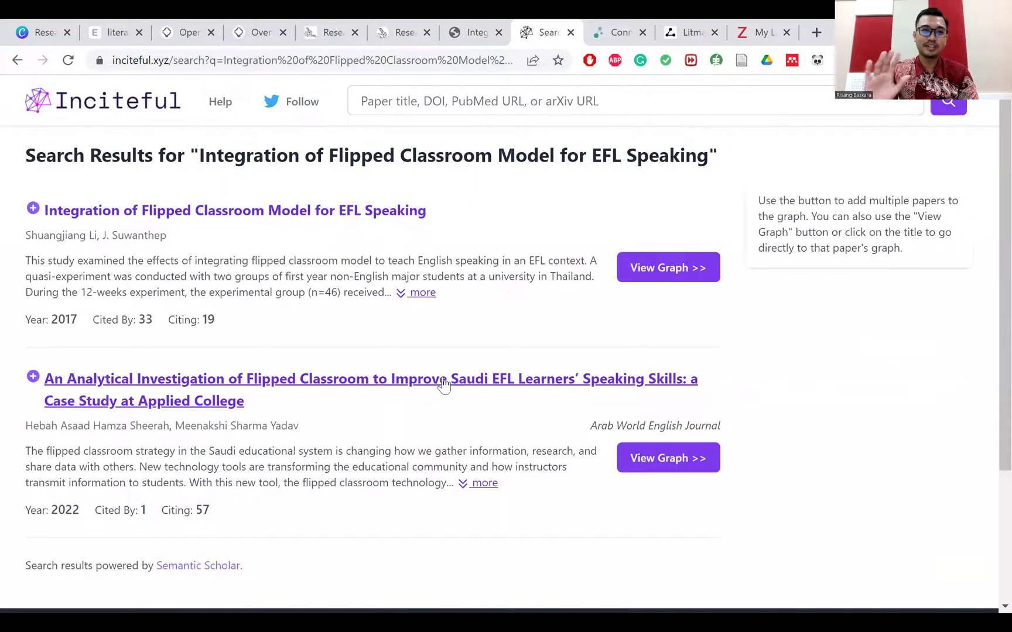
pyautogui.click(647, 277)
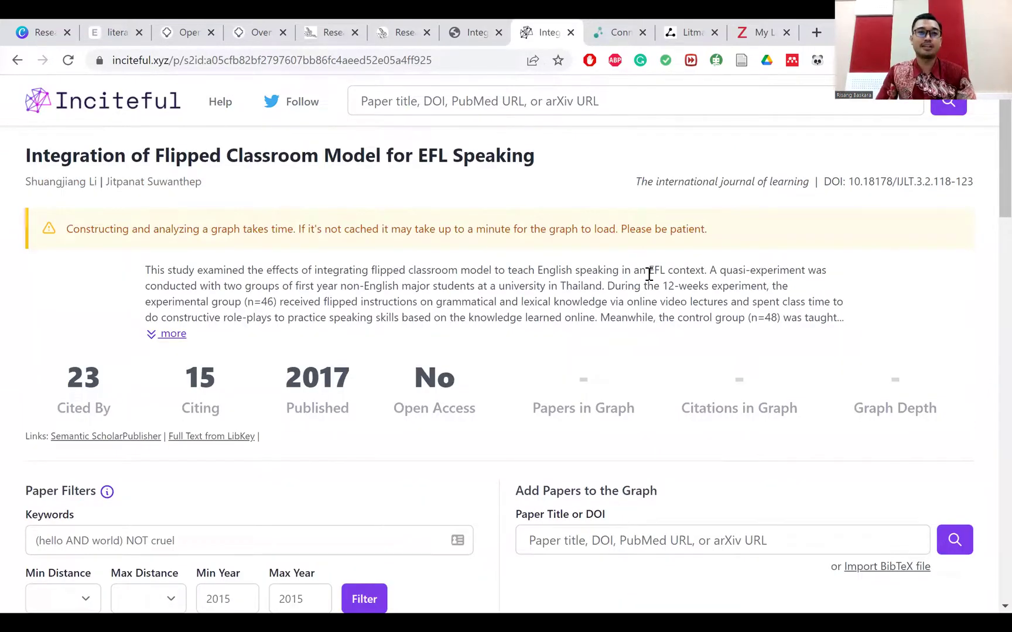
# Revisit the similar-work network in ResearchRabbit, then examine the paper's citation graph in Inciteful with the whole node cluster in view
pyautogui.click(391, 41)
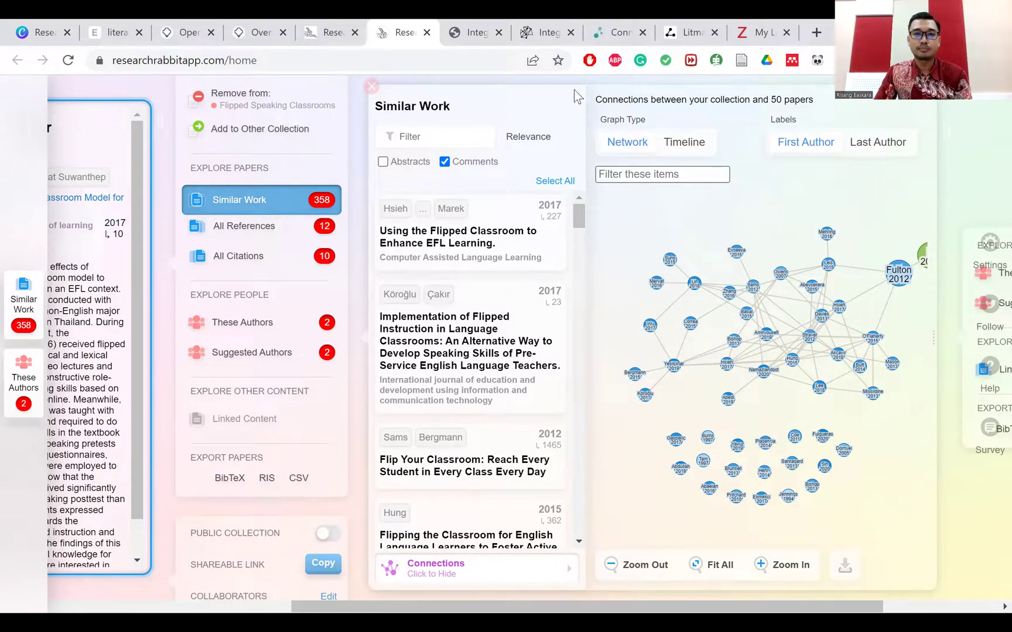
pyautogui.click(565, 37)
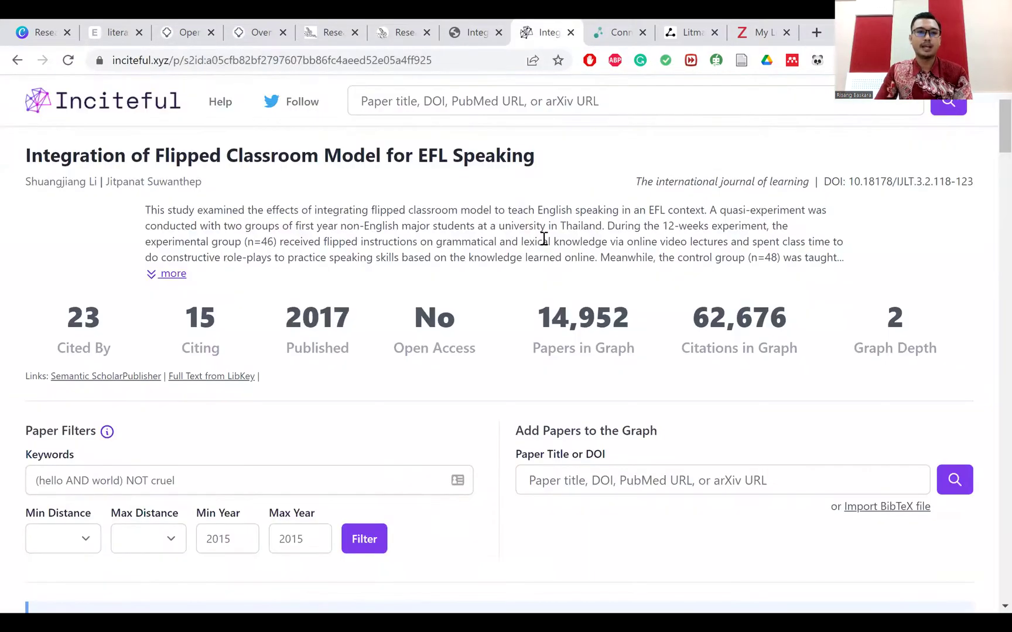
pyautogui.scroll(-2, 557, 277)
pyautogui.scroll(-7, 595, 324)
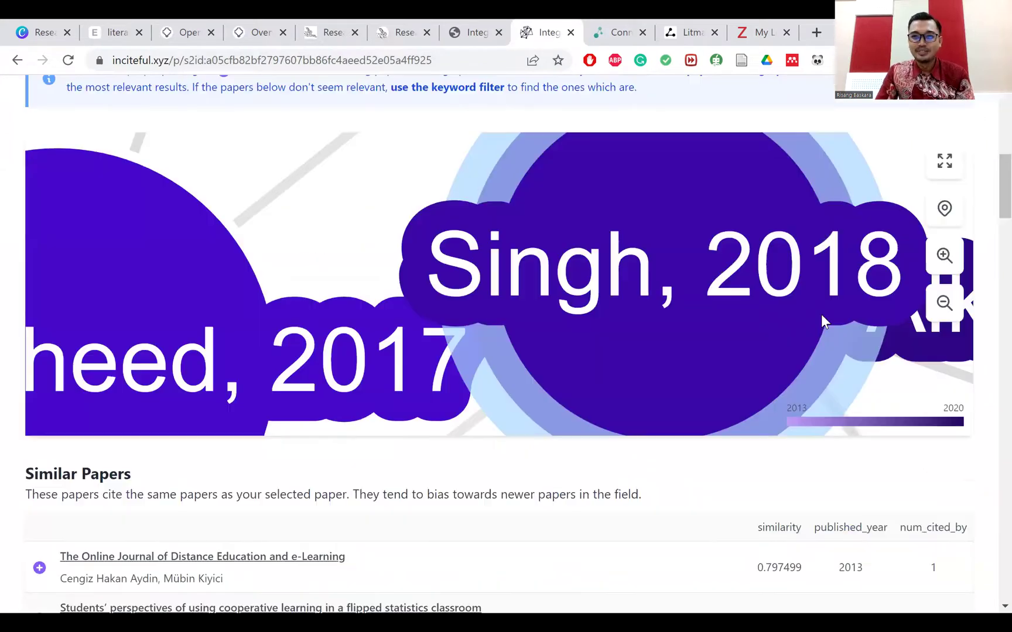
pyautogui.click(944, 303)
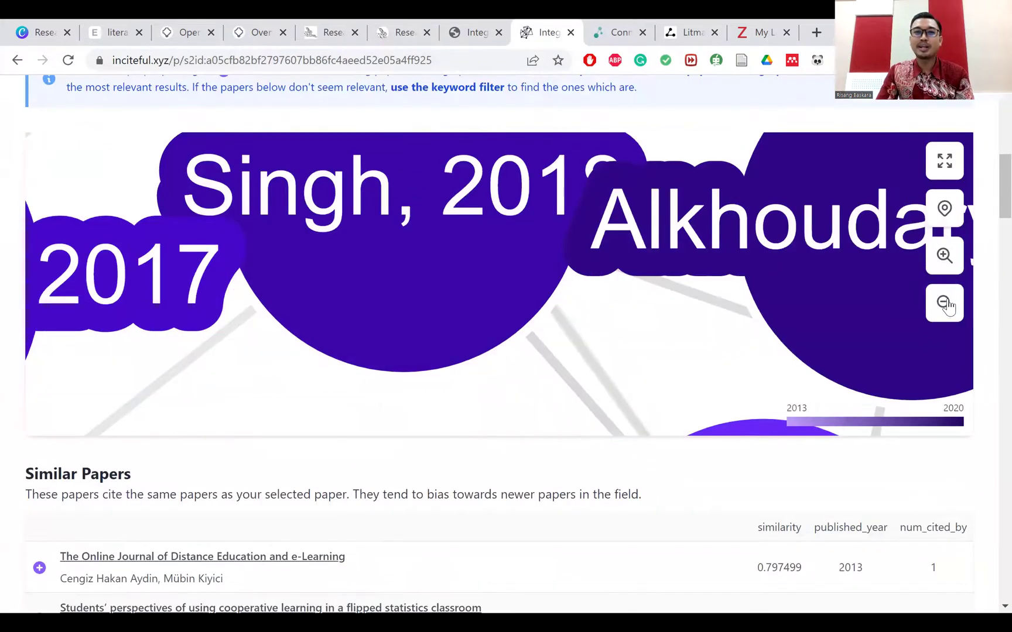
pyautogui.scroll(-5, 681, 280)
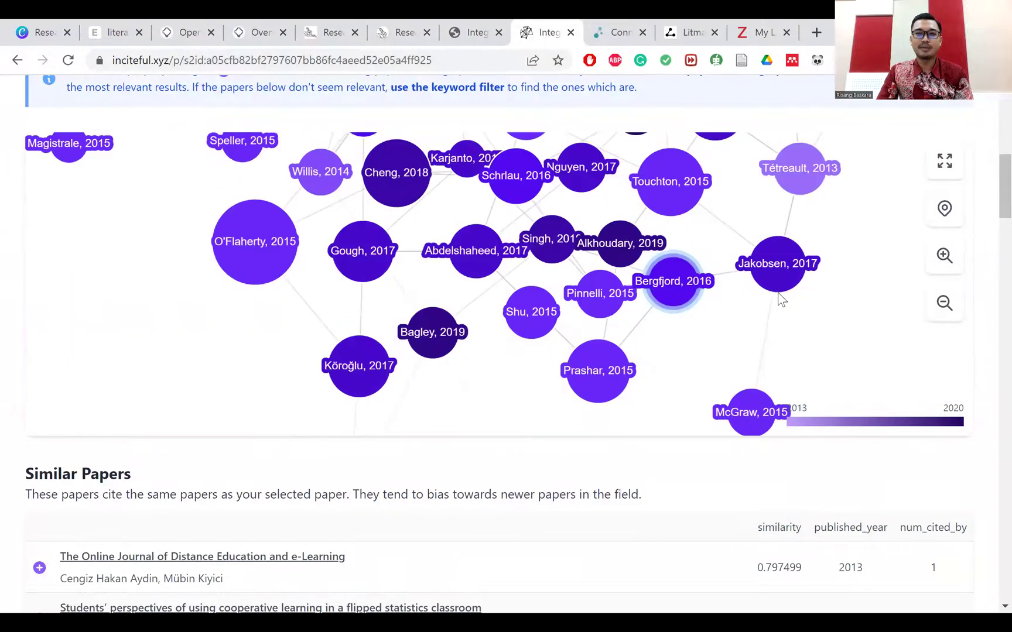
pyautogui.scroll(2, 990, 176)
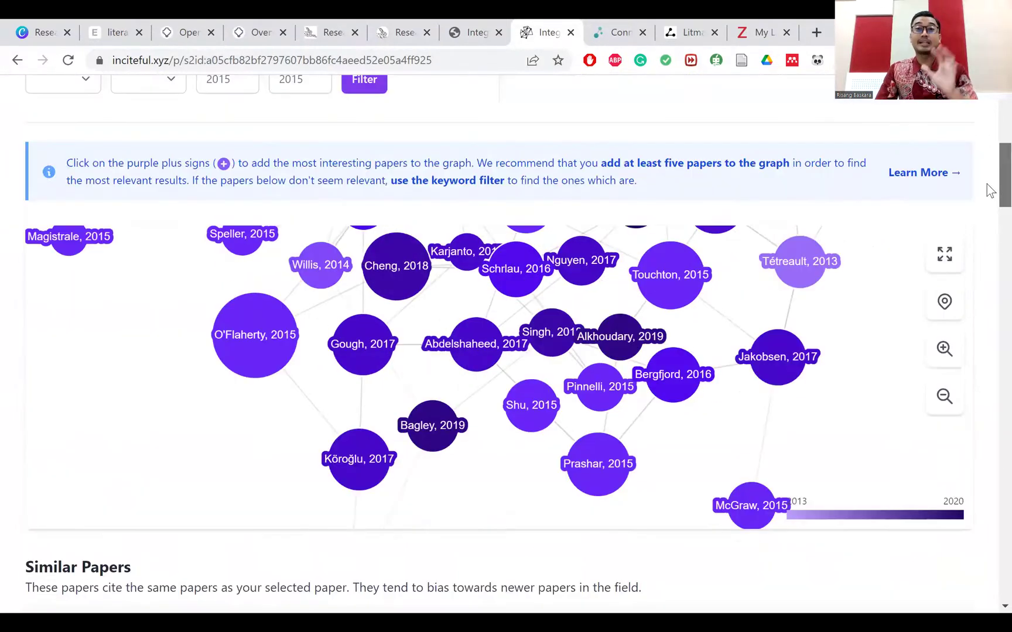
pyautogui.scroll(1, 990, 175)
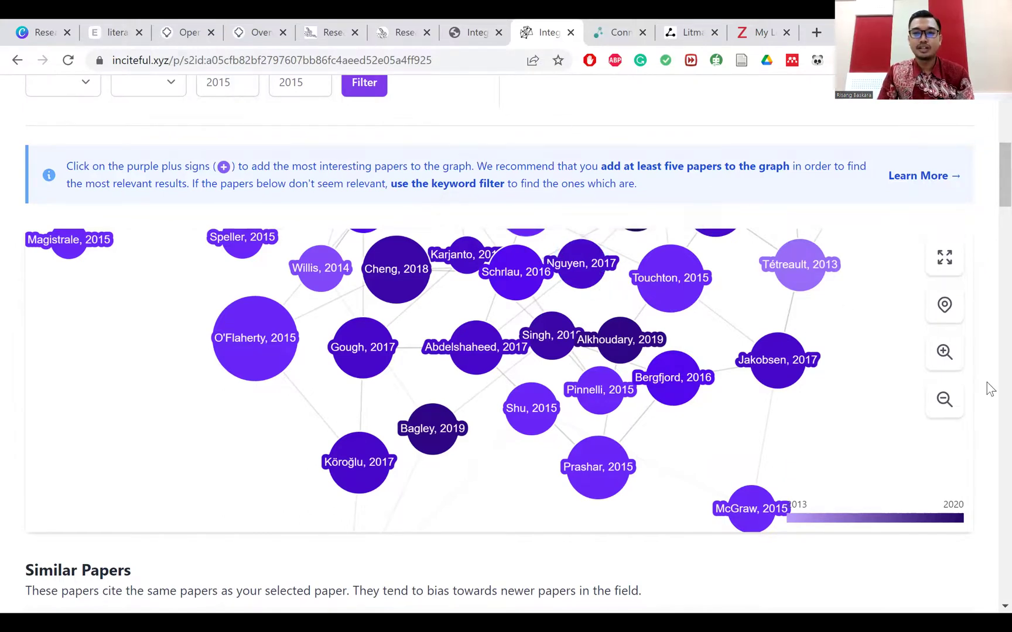
# Examine the Similar Papers and Most Important Papers lists below the paper's citation graph
pyautogui.scroll(-3, 987, 386)
pyautogui.scroll(-2, 986, 382)
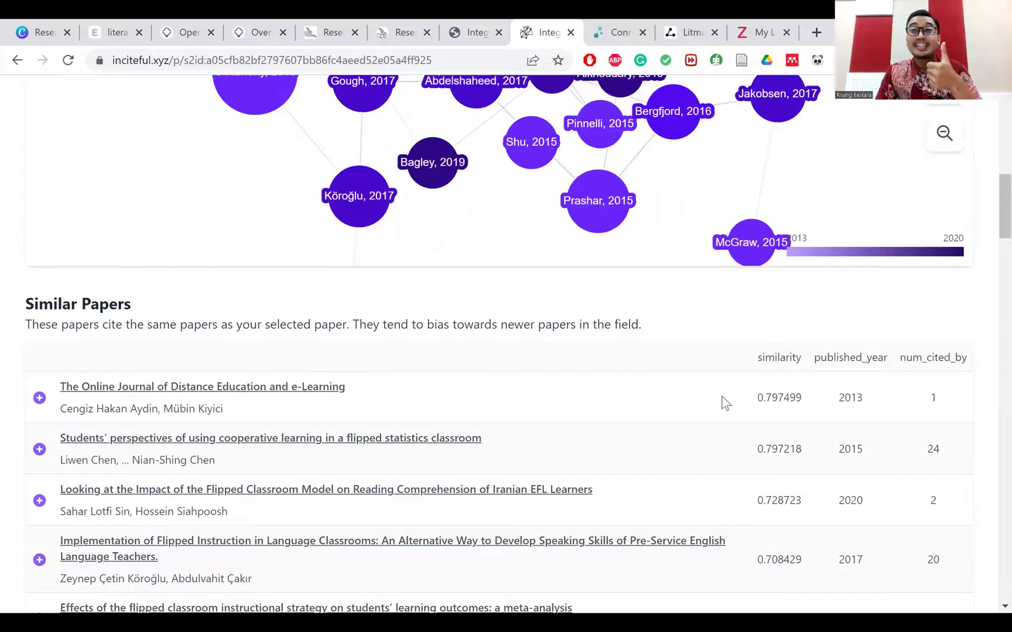
pyautogui.scroll(-1, 725, 402)
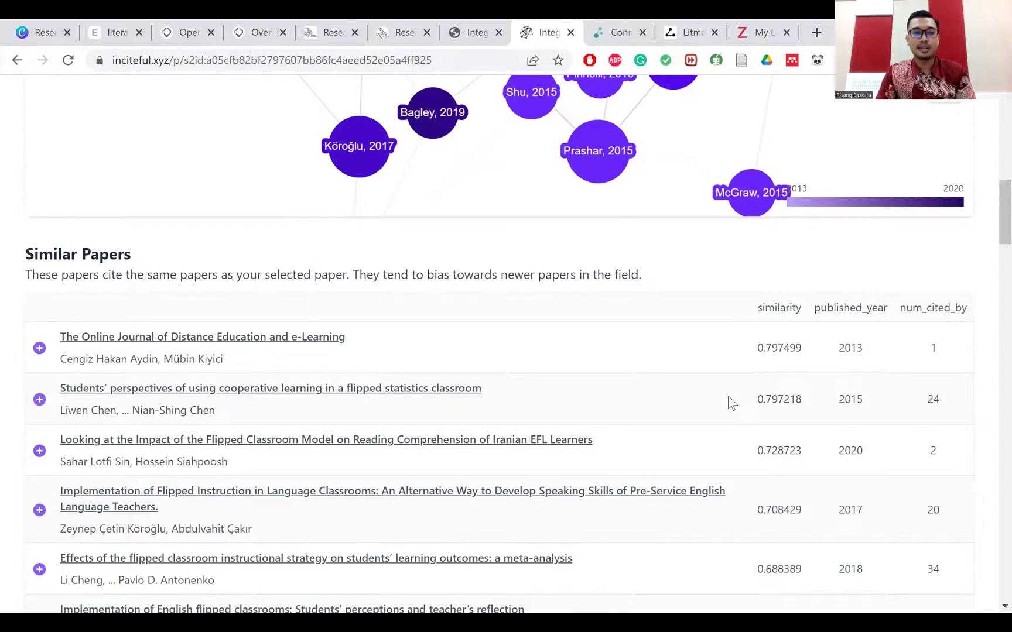
pyautogui.scroll(-2, 646, 373)
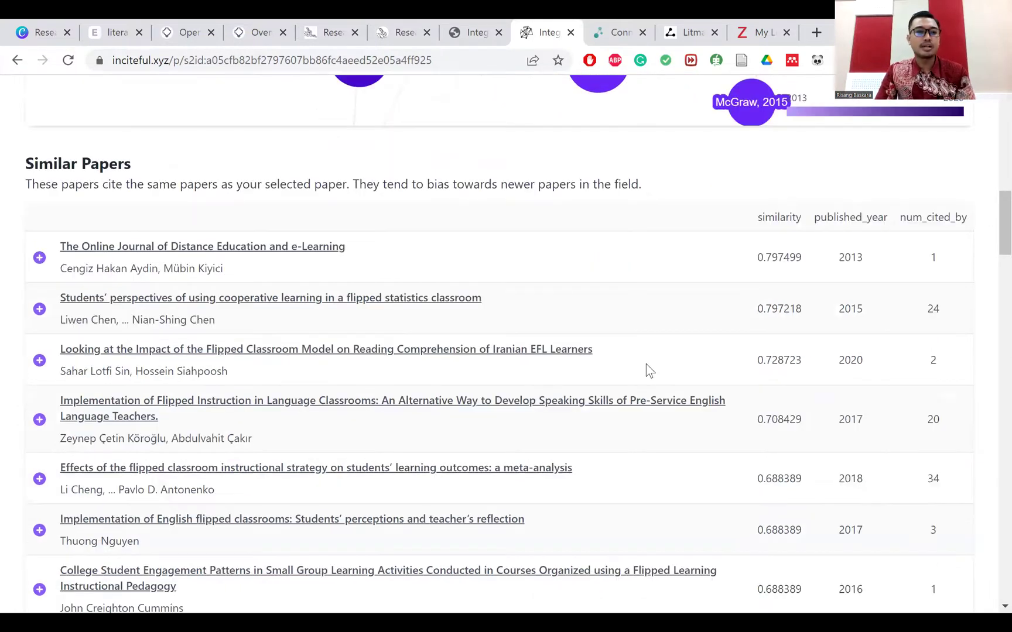
pyautogui.scroll(-6, 646, 364)
pyautogui.scroll(-3, 611, 310)
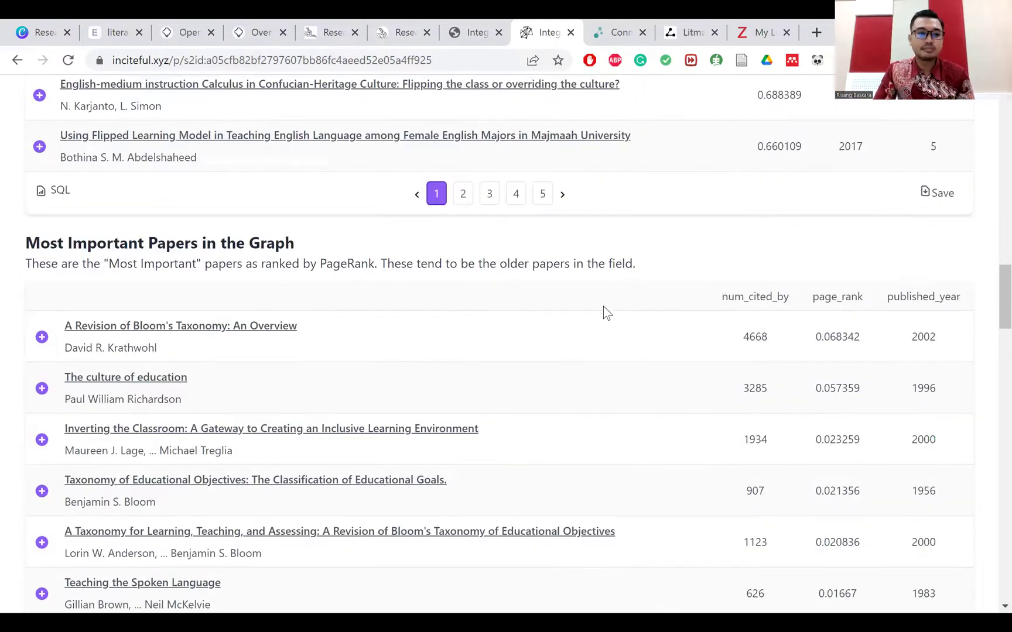
pyautogui.scroll(-6, 606, 313)
pyautogui.scroll(-4, 602, 315)
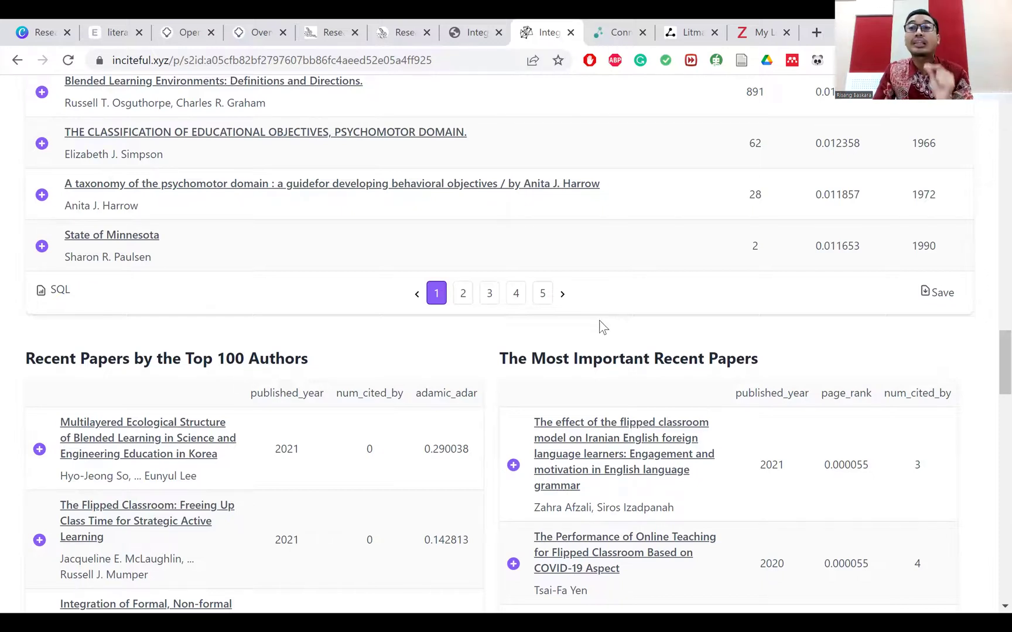
# Review the recent papers, top authors and top journals of the network, and open Inciteful's Literature Connector
pyautogui.scroll(-1, 601, 322)
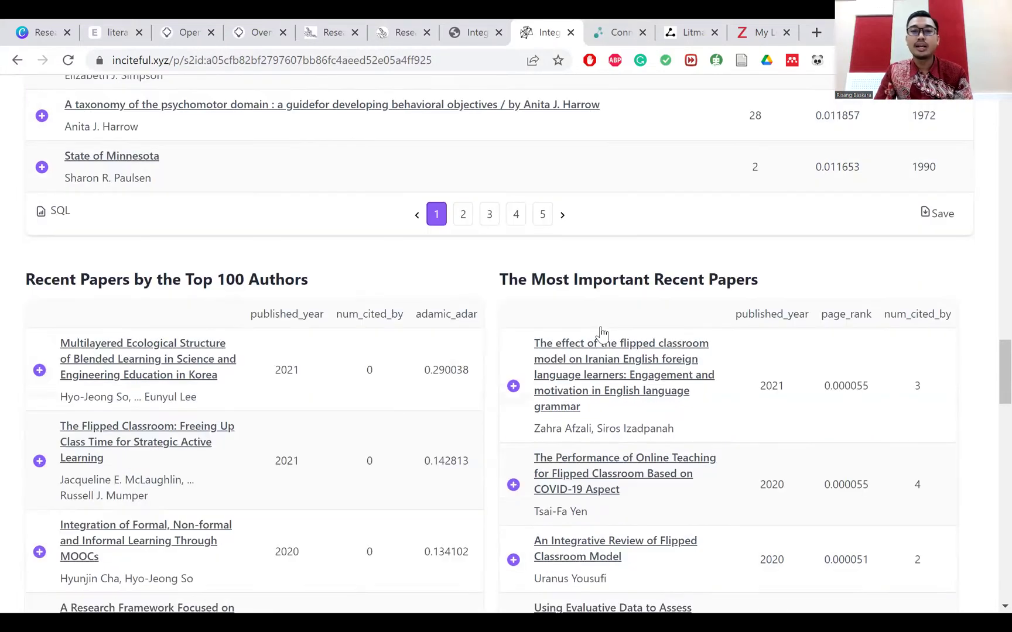
pyautogui.scroll(1, 603, 333)
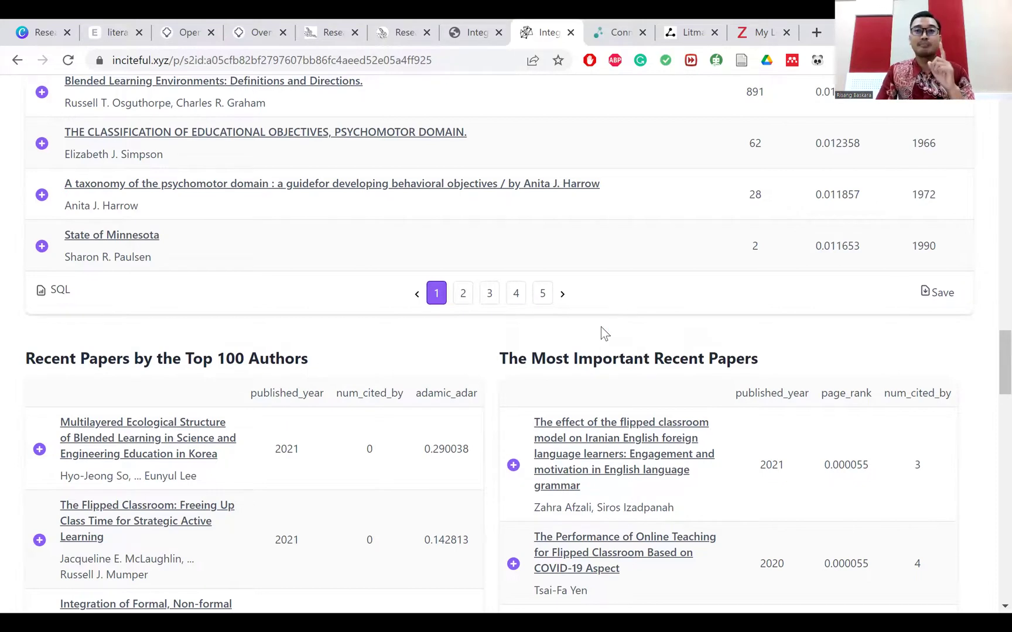
pyautogui.scroll(-5, 601, 327)
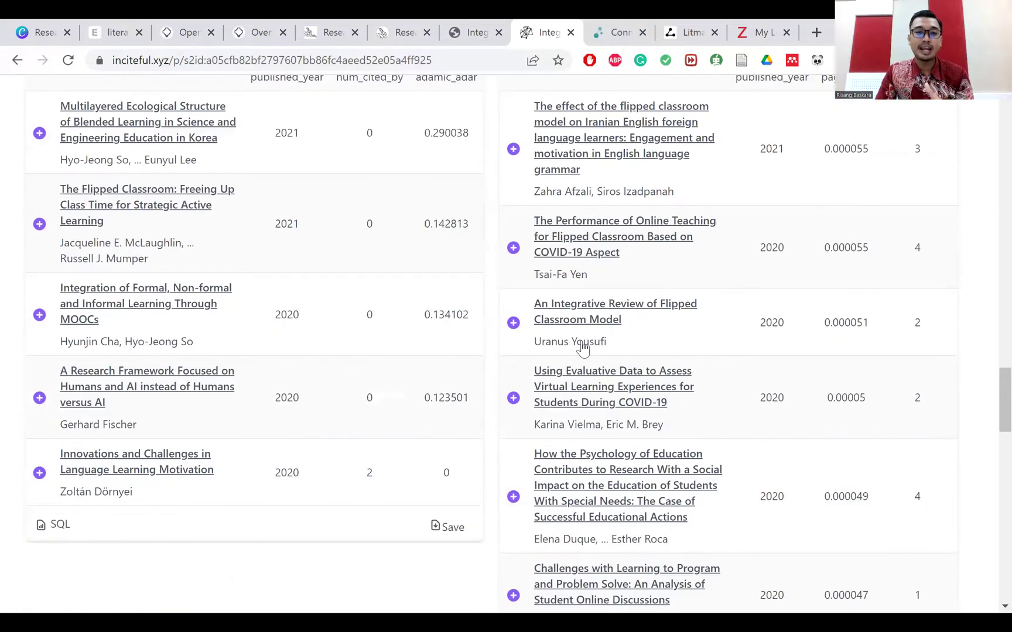
pyautogui.scroll(-5, 583, 349)
pyautogui.scroll(-5, 573, 356)
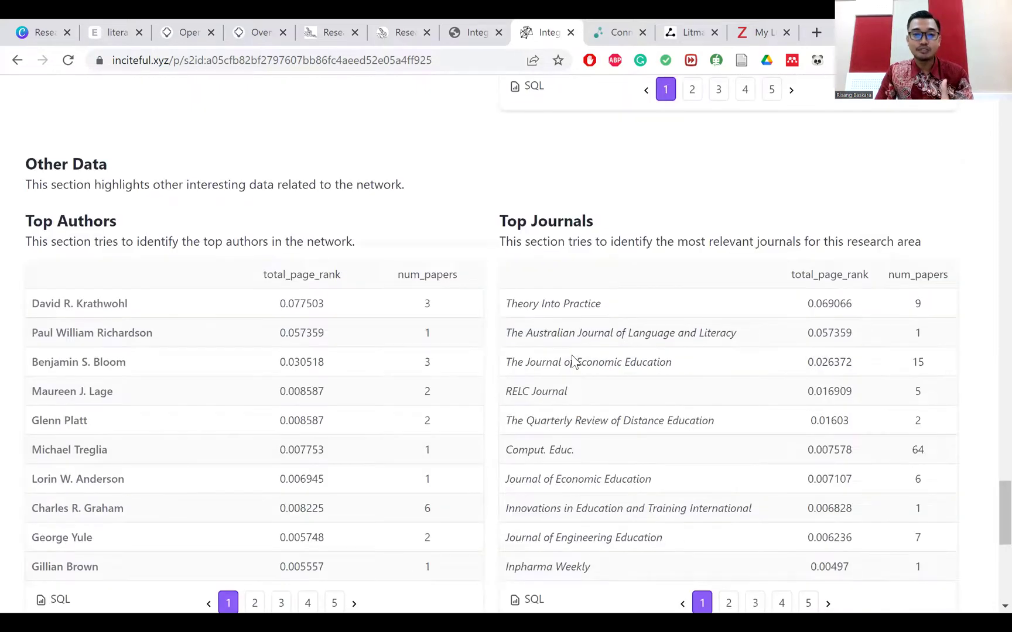
pyautogui.scroll(-4, 573, 361)
pyautogui.scroll(-4, 572, 356)
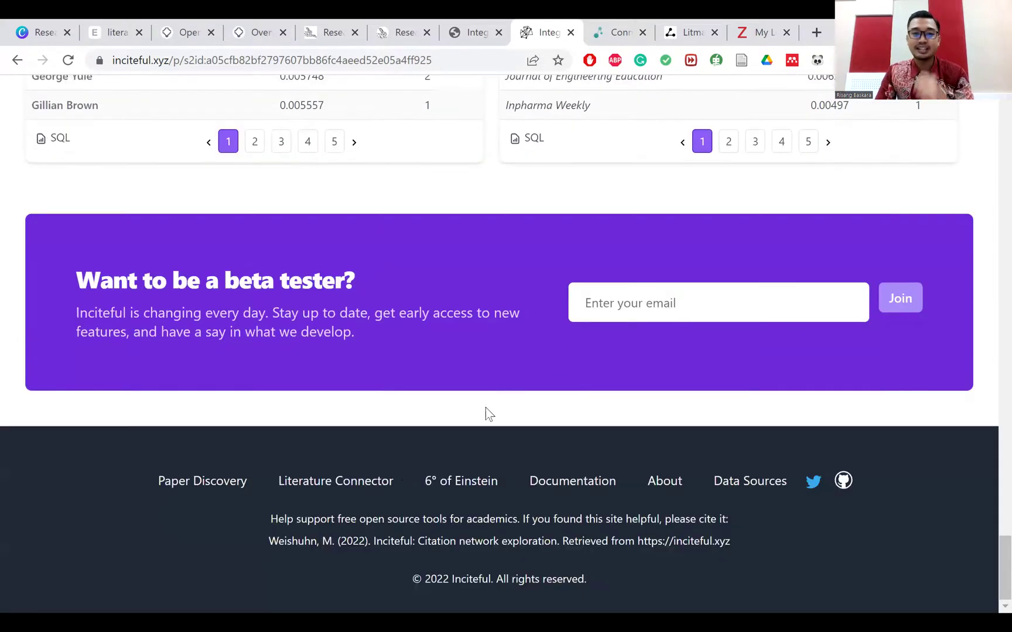
pyautogui.click(354, 487)
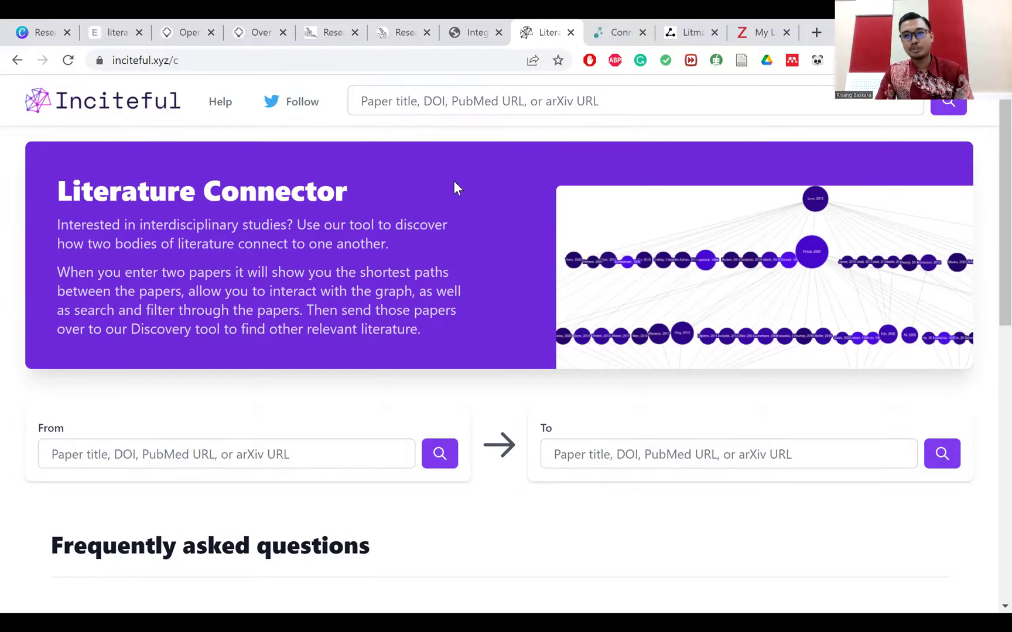
# View the Zotero web library, switch to the Research Flowchart design in Canva and dismiss the presenting-experience rating prompt
pyautogui.click(748, 41)
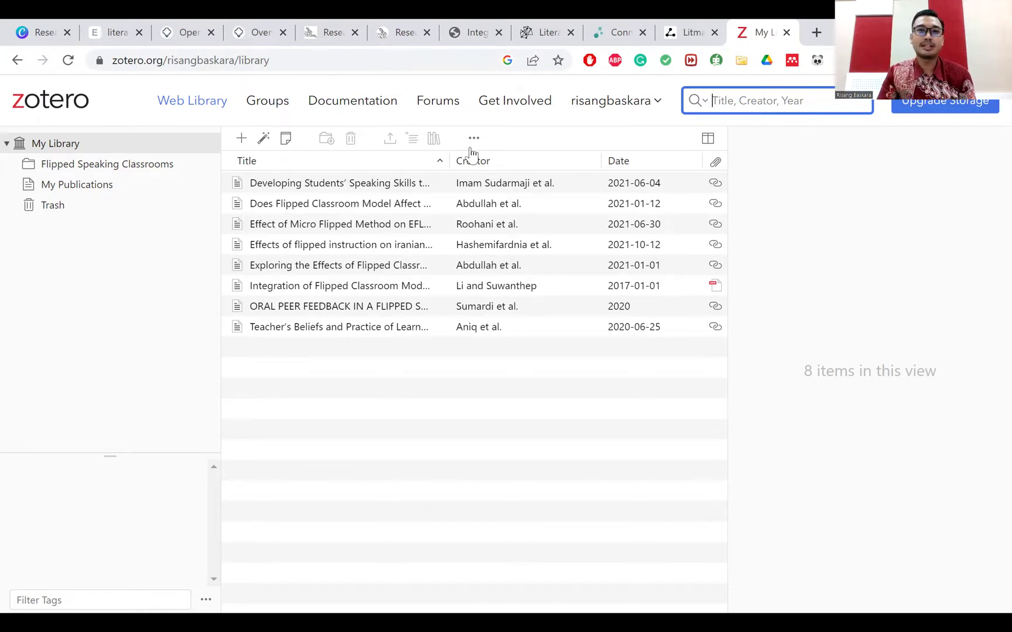
pyautogui.click(32, 30)
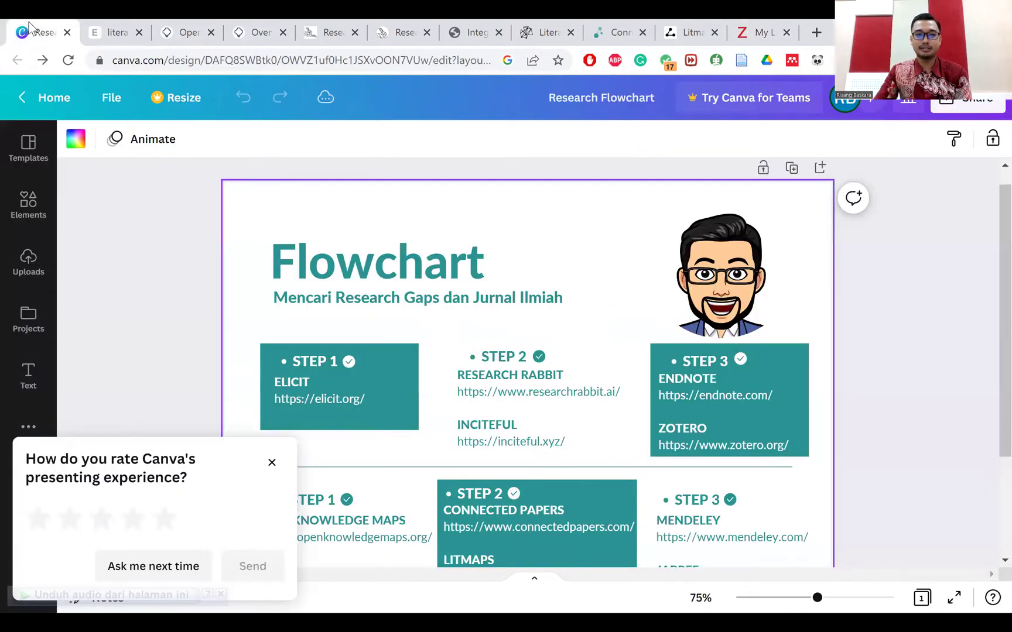
pyautogui.click(272, 464)
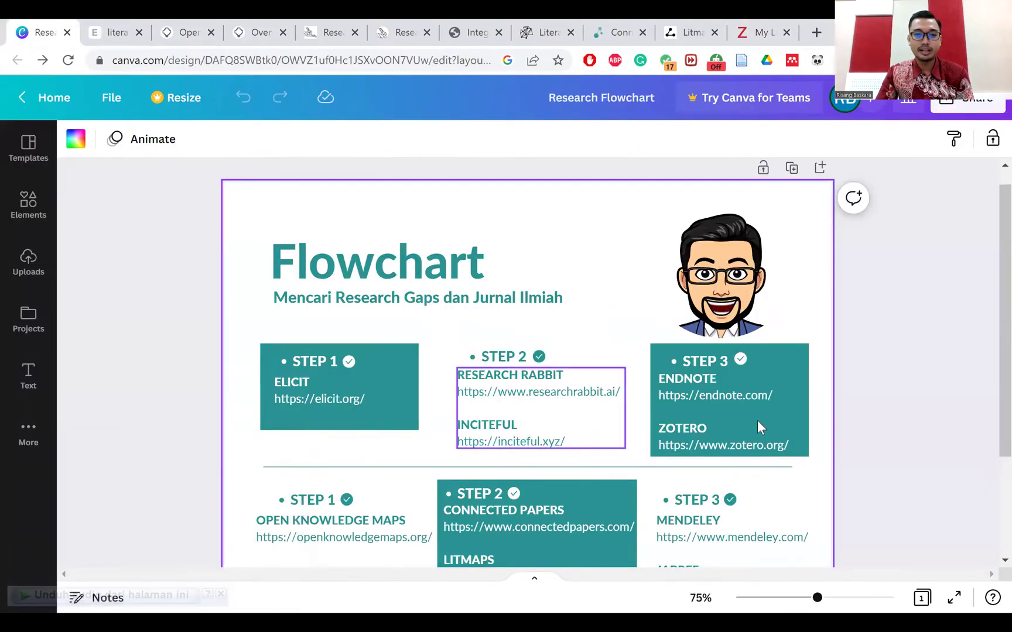